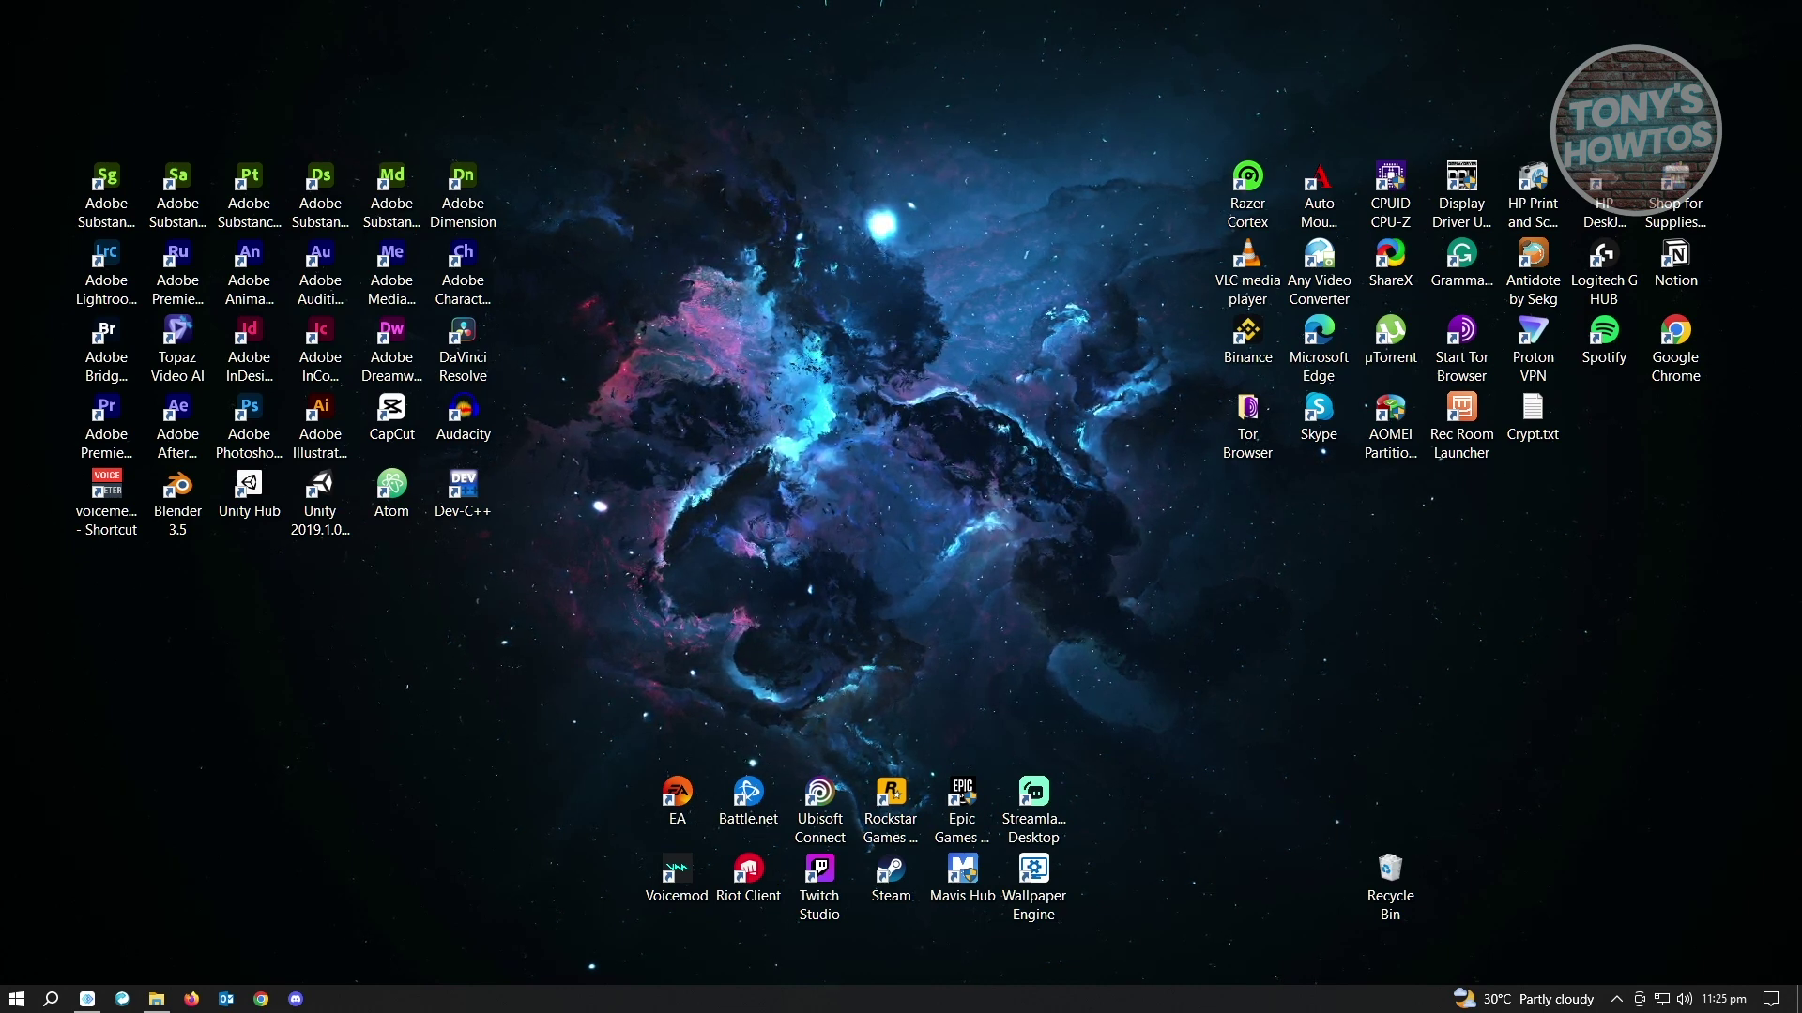
- Open the Start menu from the taskbar to show apps and tiles
click(17, 1002)
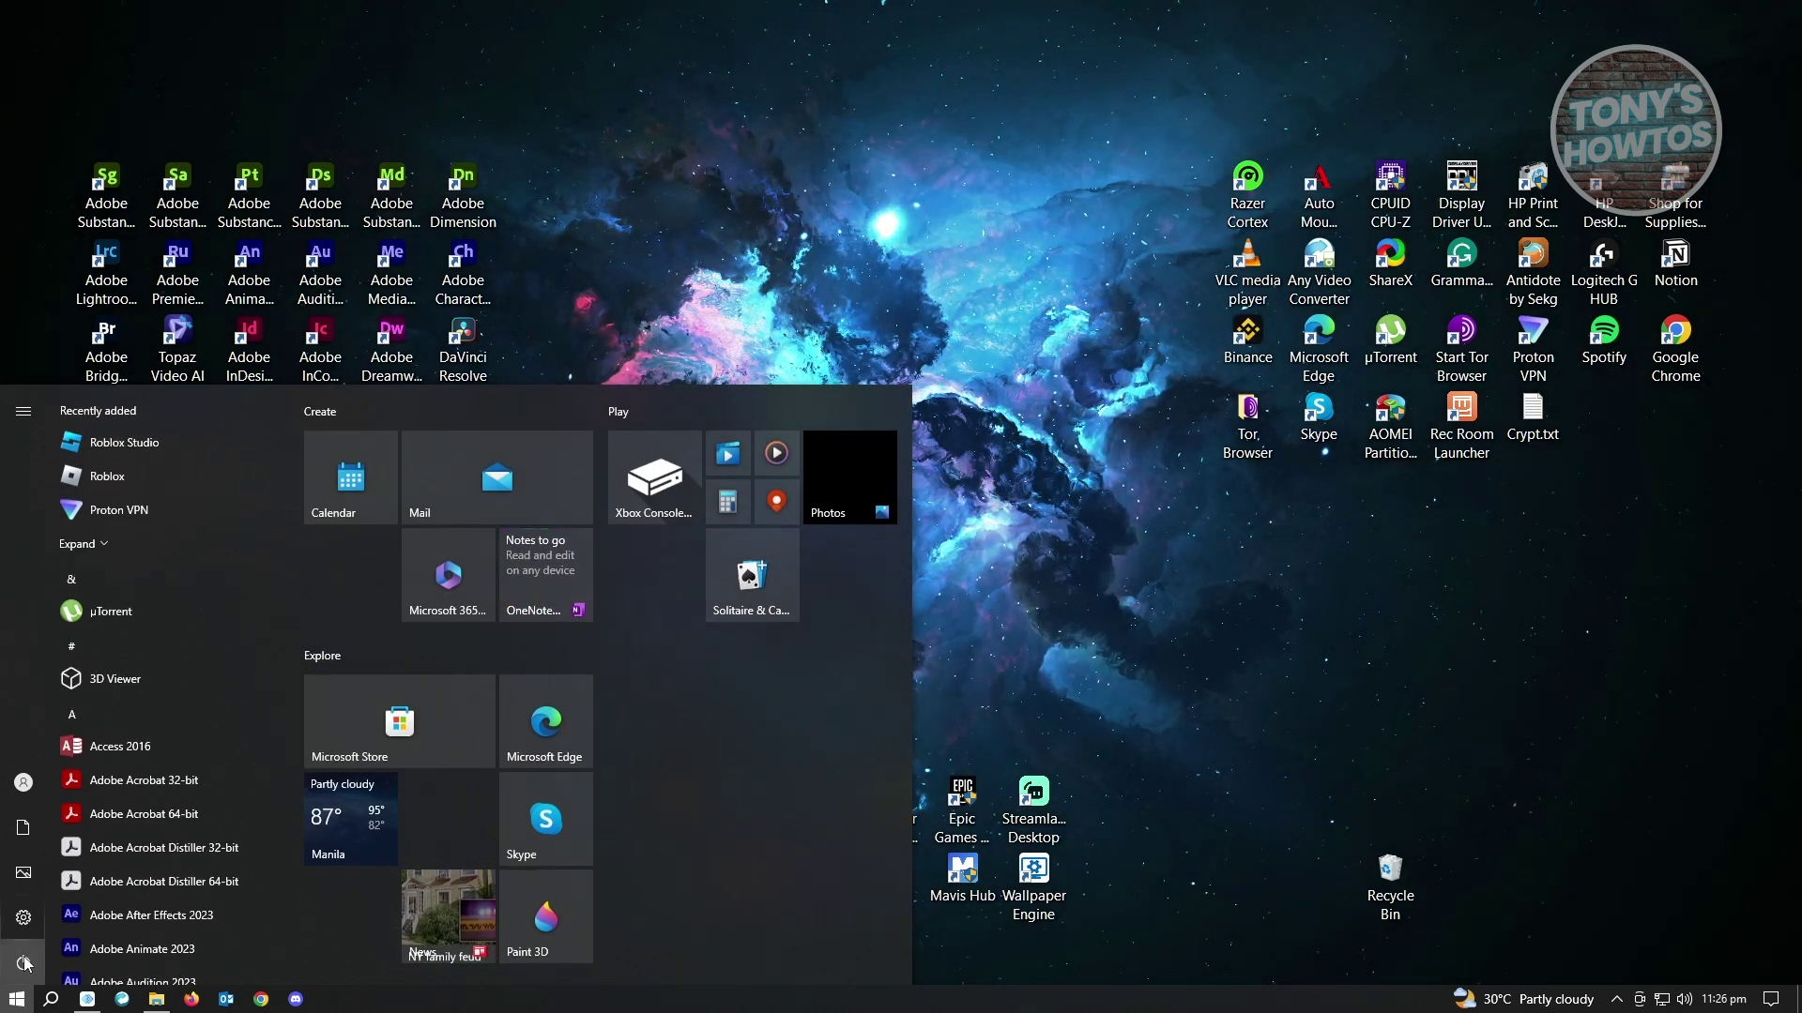
mouse_move(28, 919)
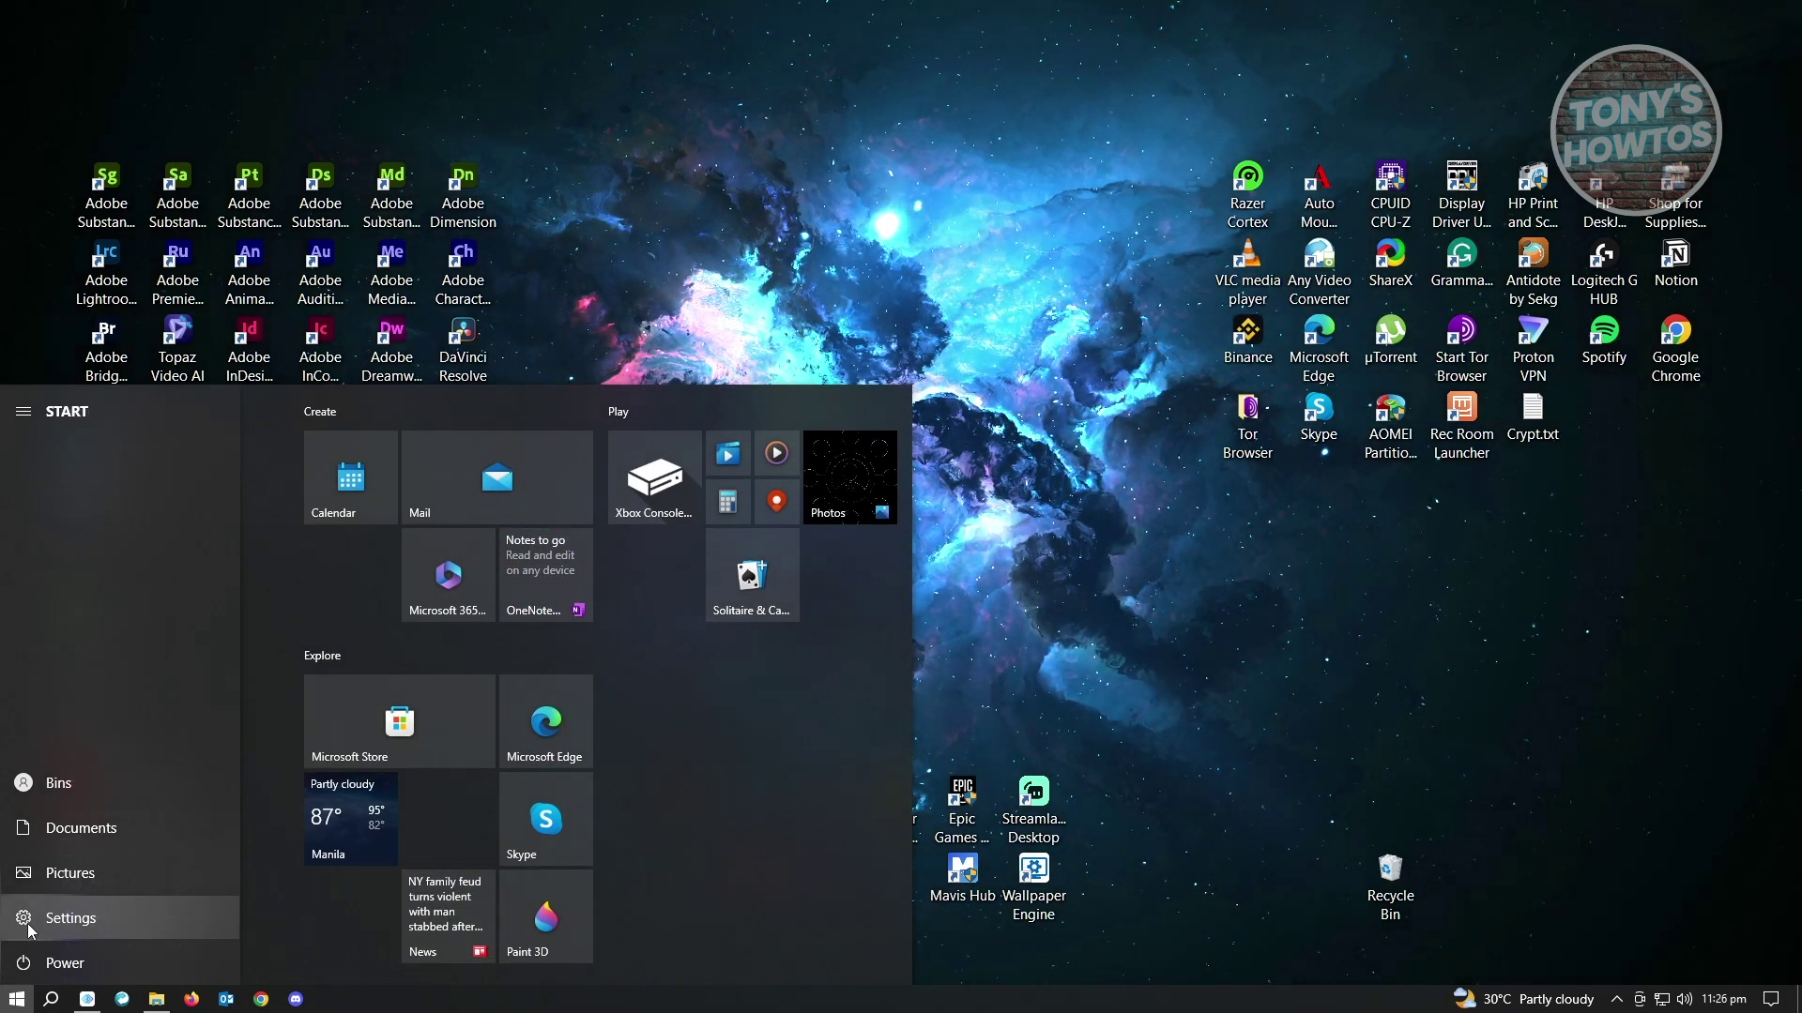
- Reach the Windows Security overview through Settings > Update & Security
click(29, 917)
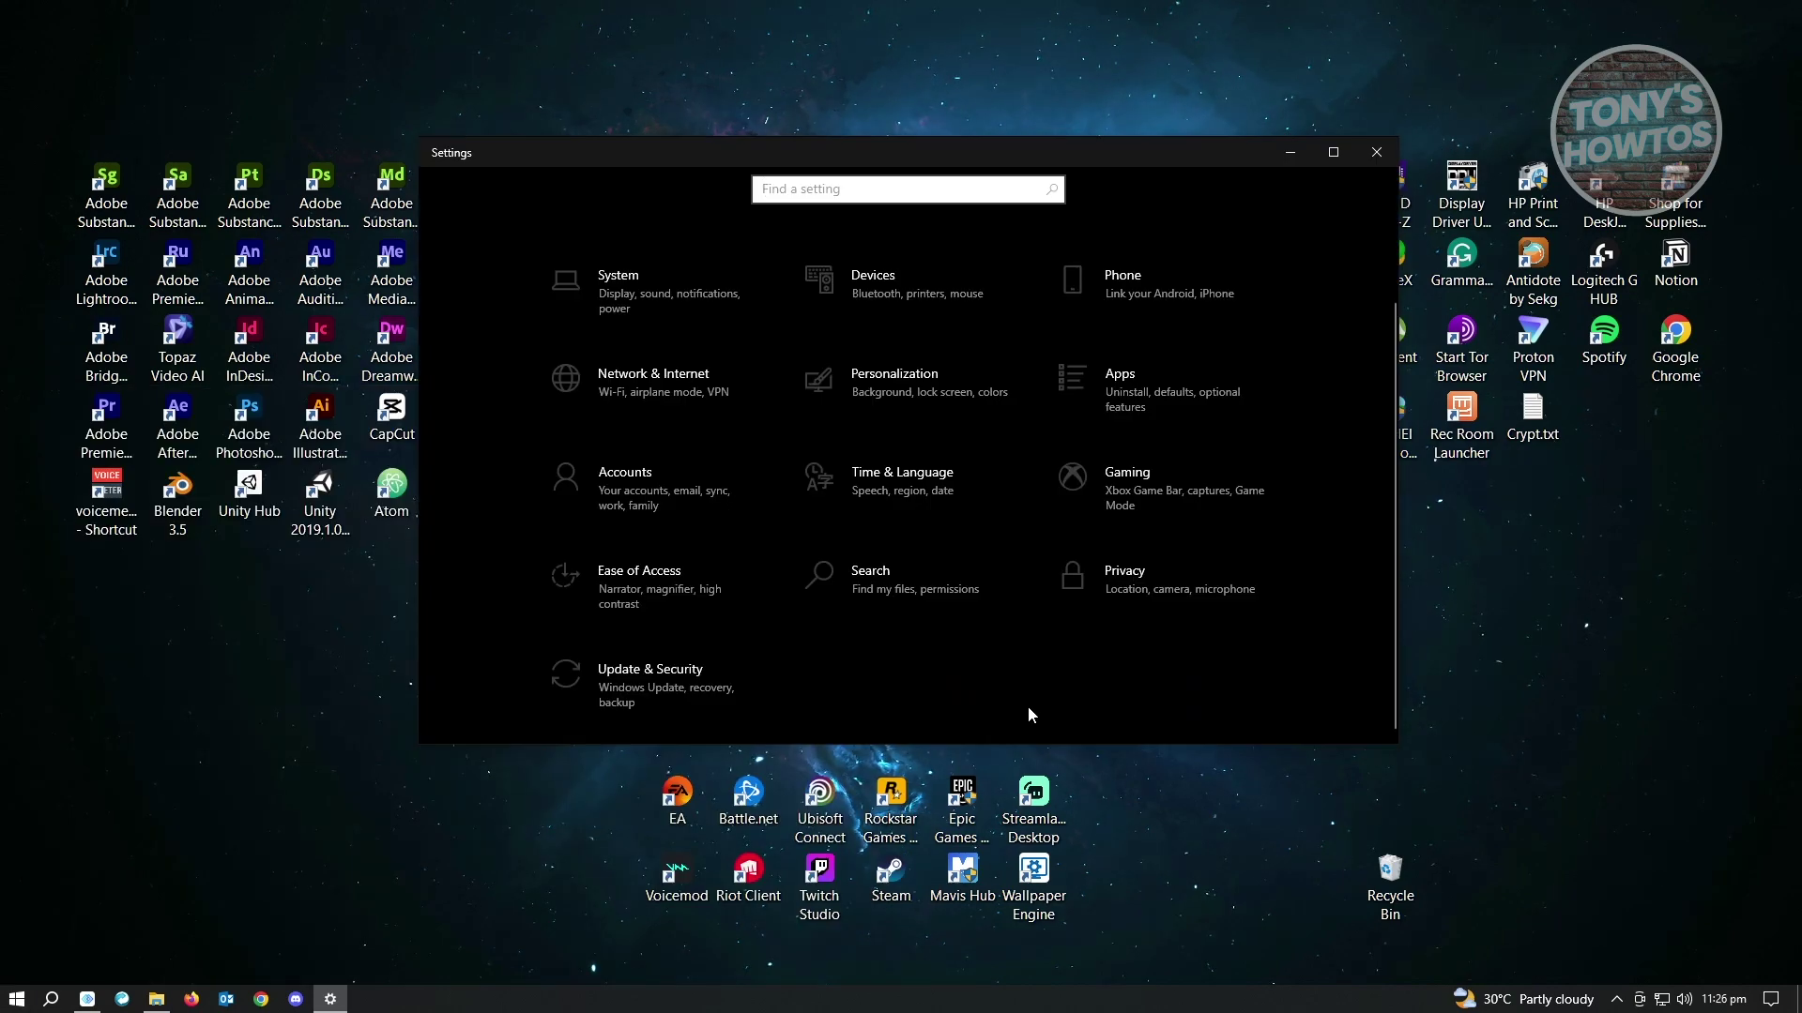
click(680, 687)
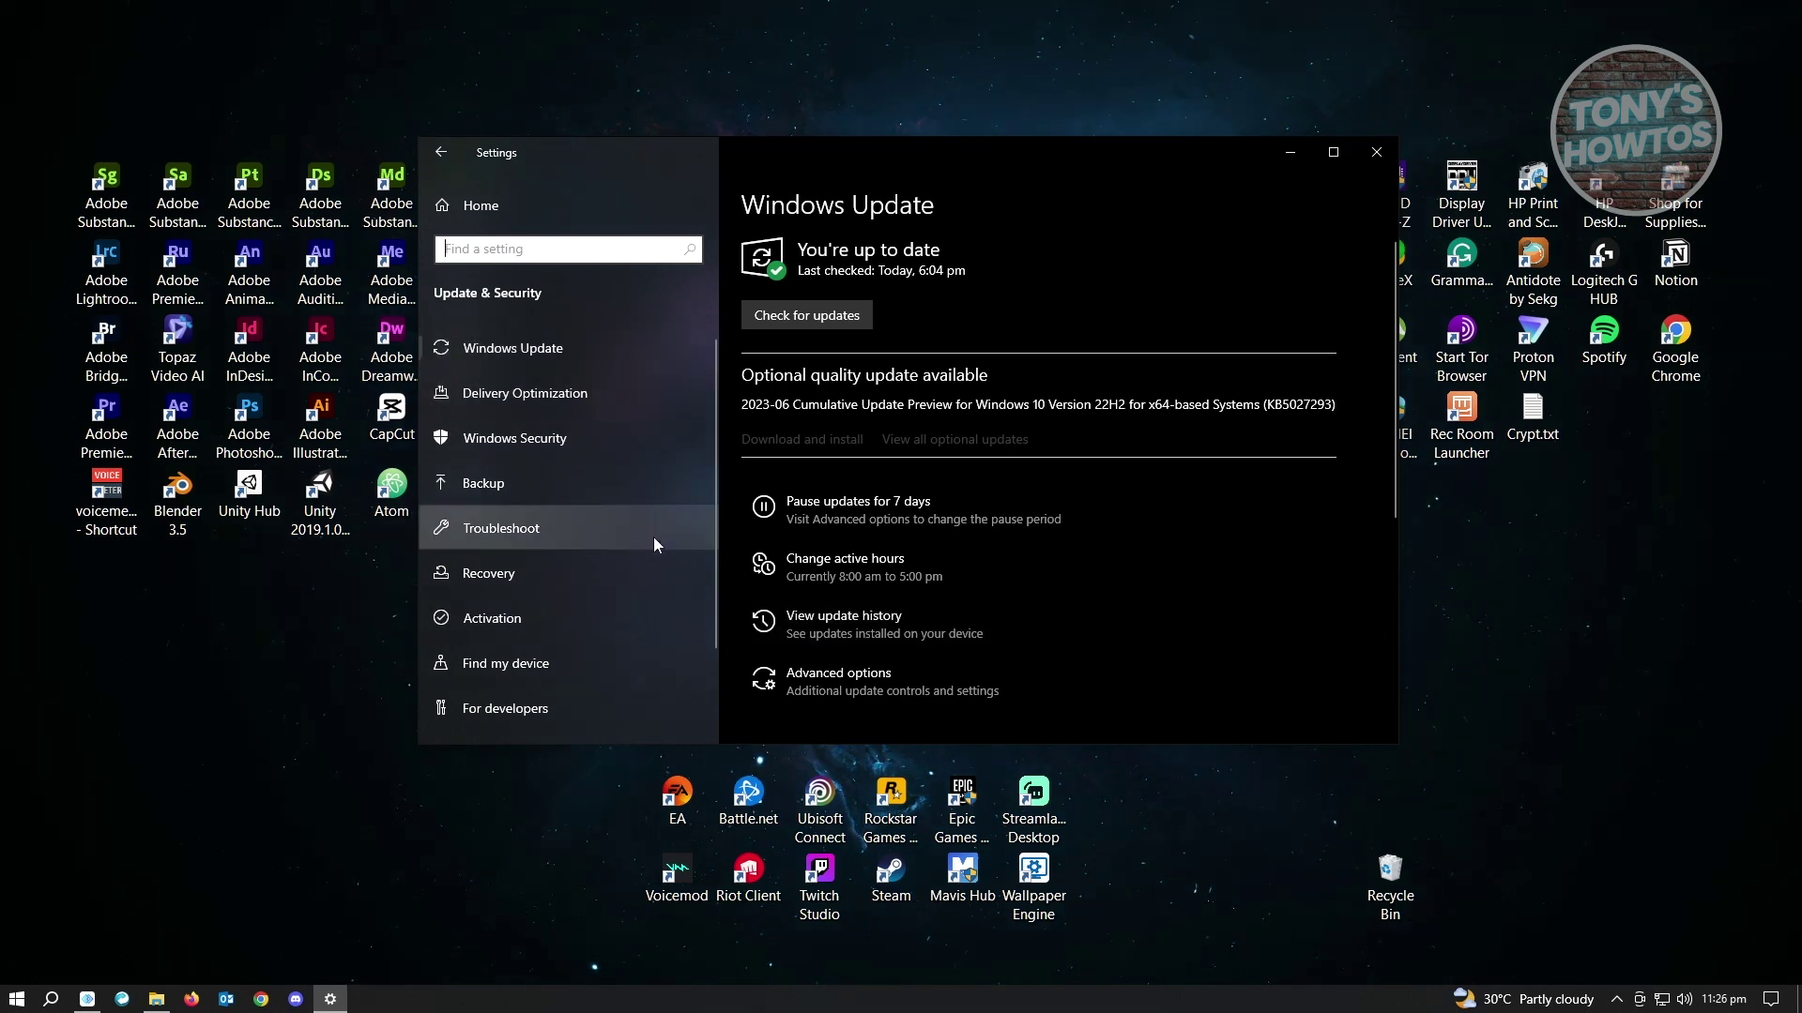
click(538, 443)
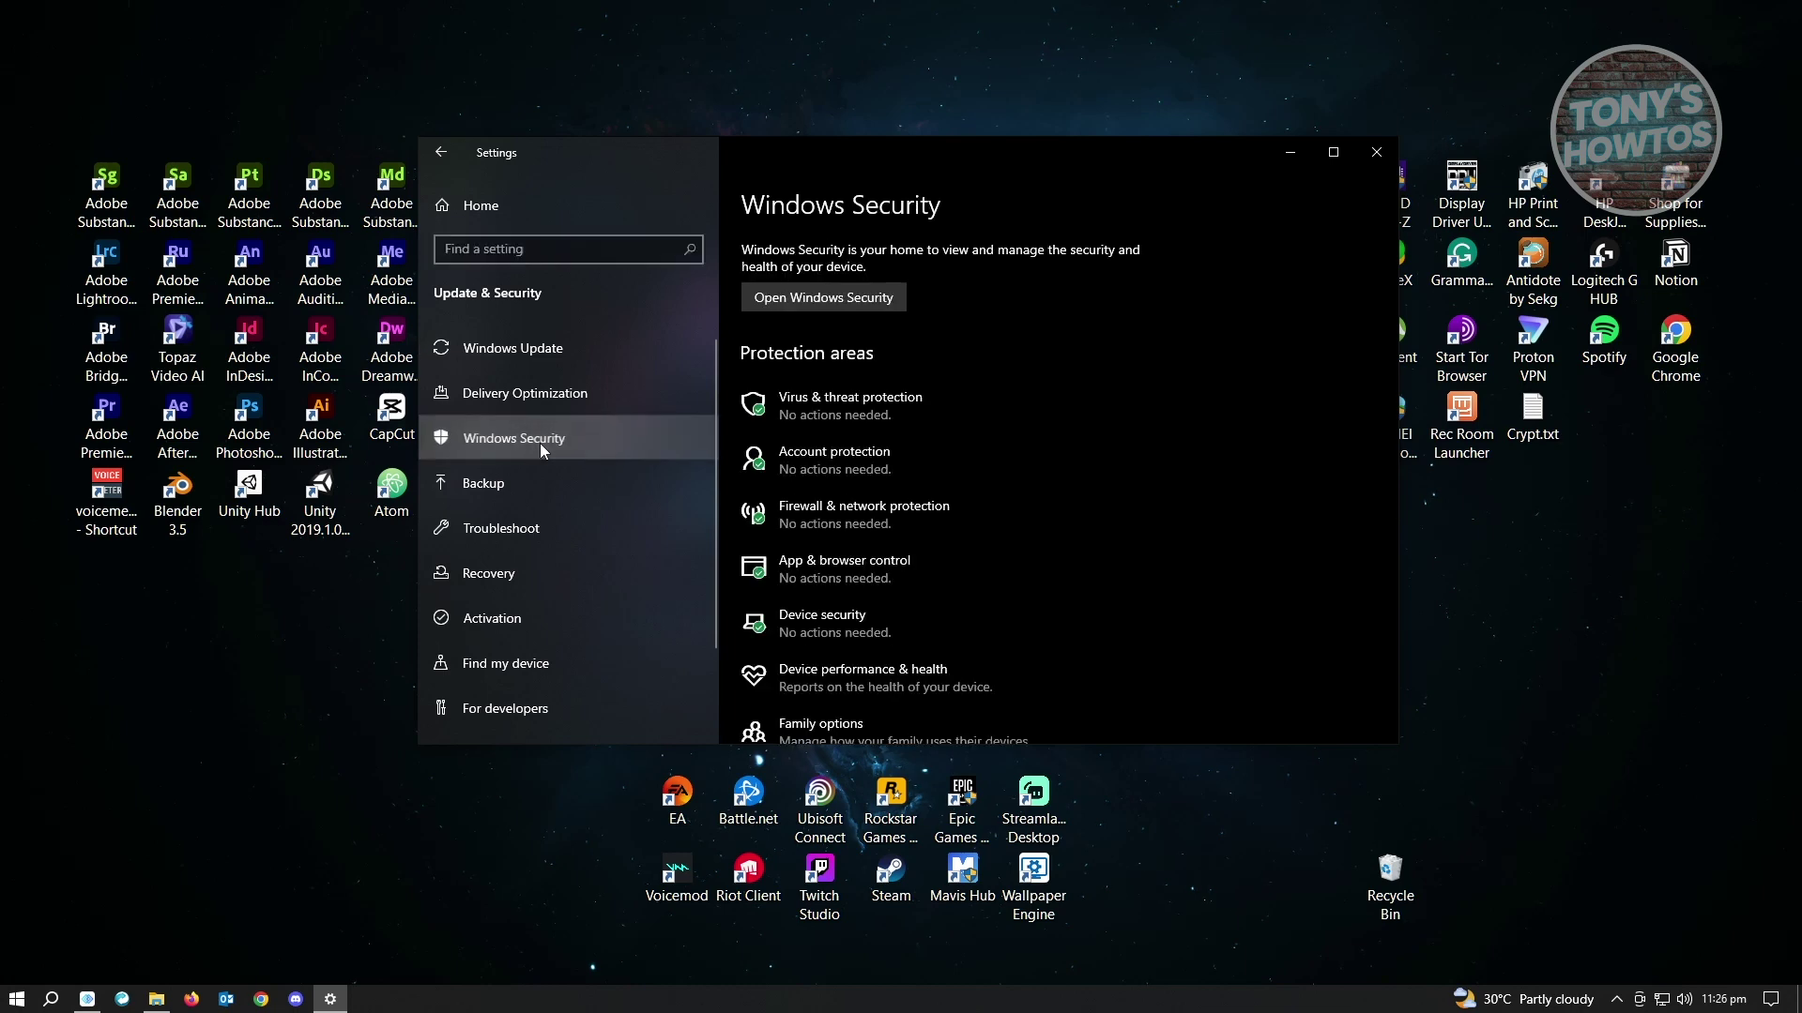
- Enter the Virus & threat protection settings to switch real-time and cloud-delivered protection off
click(896, 411)
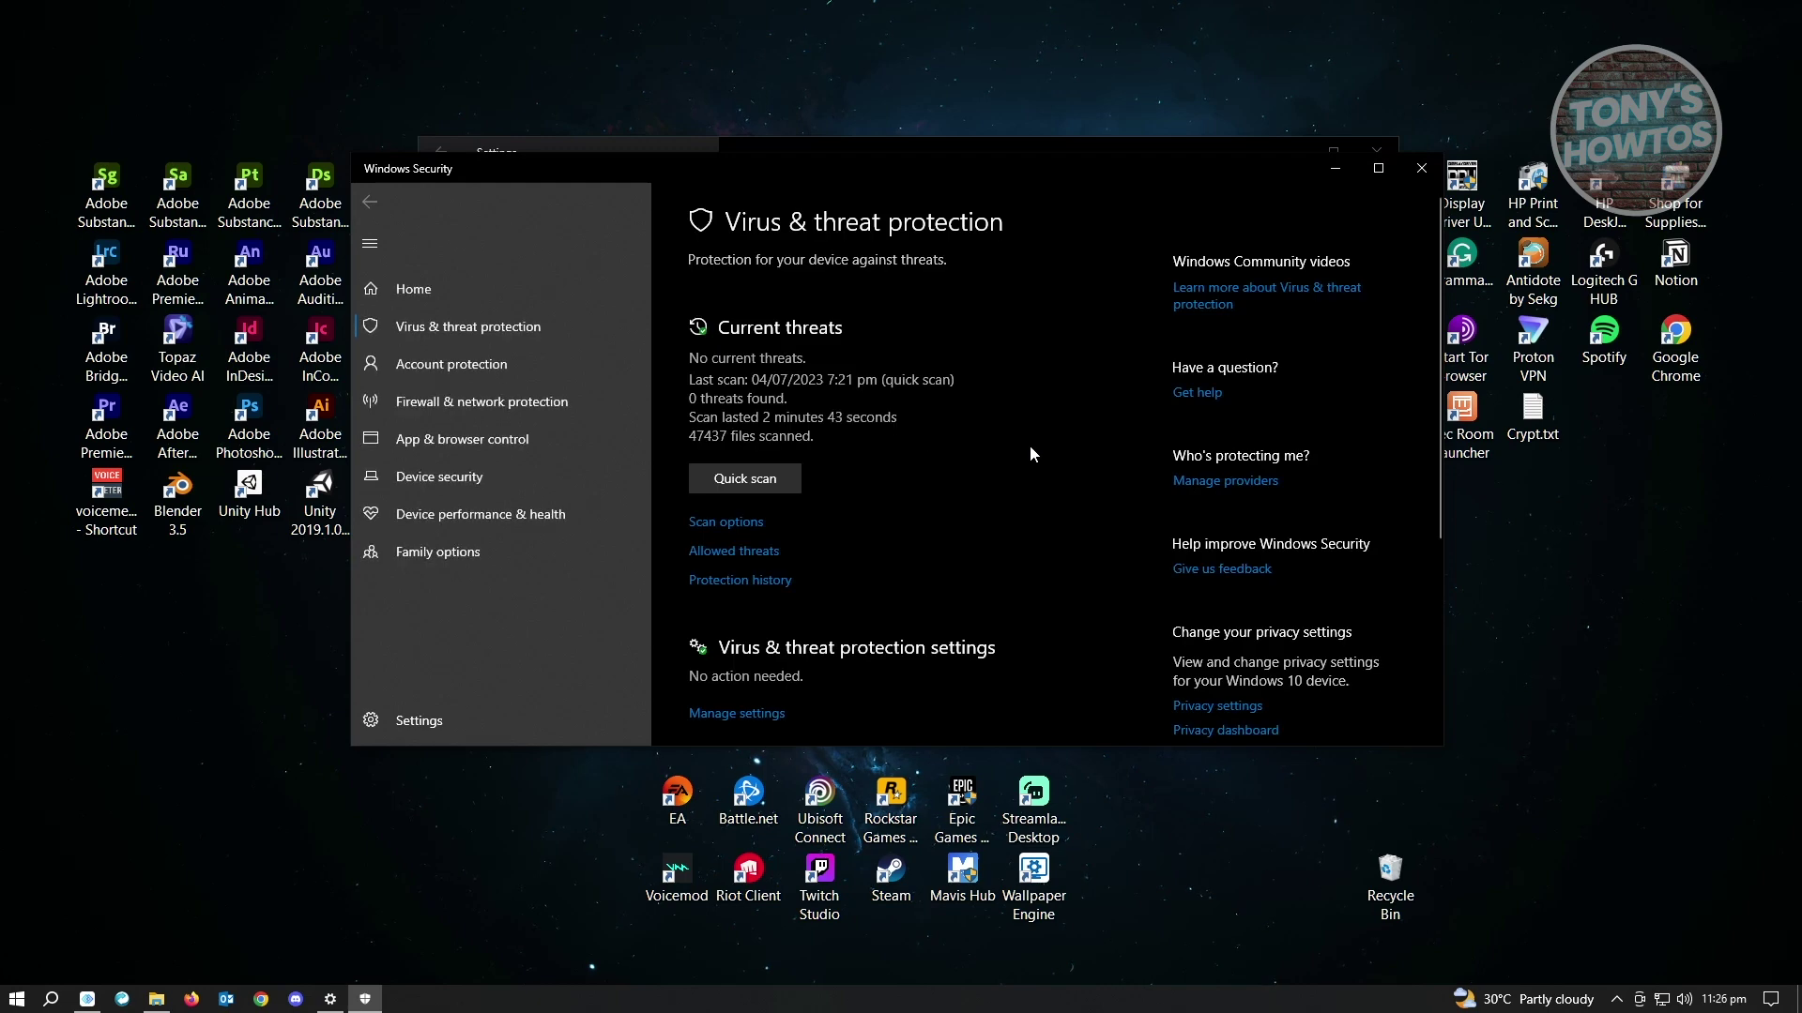
scroll(1041, 449, down, 3)
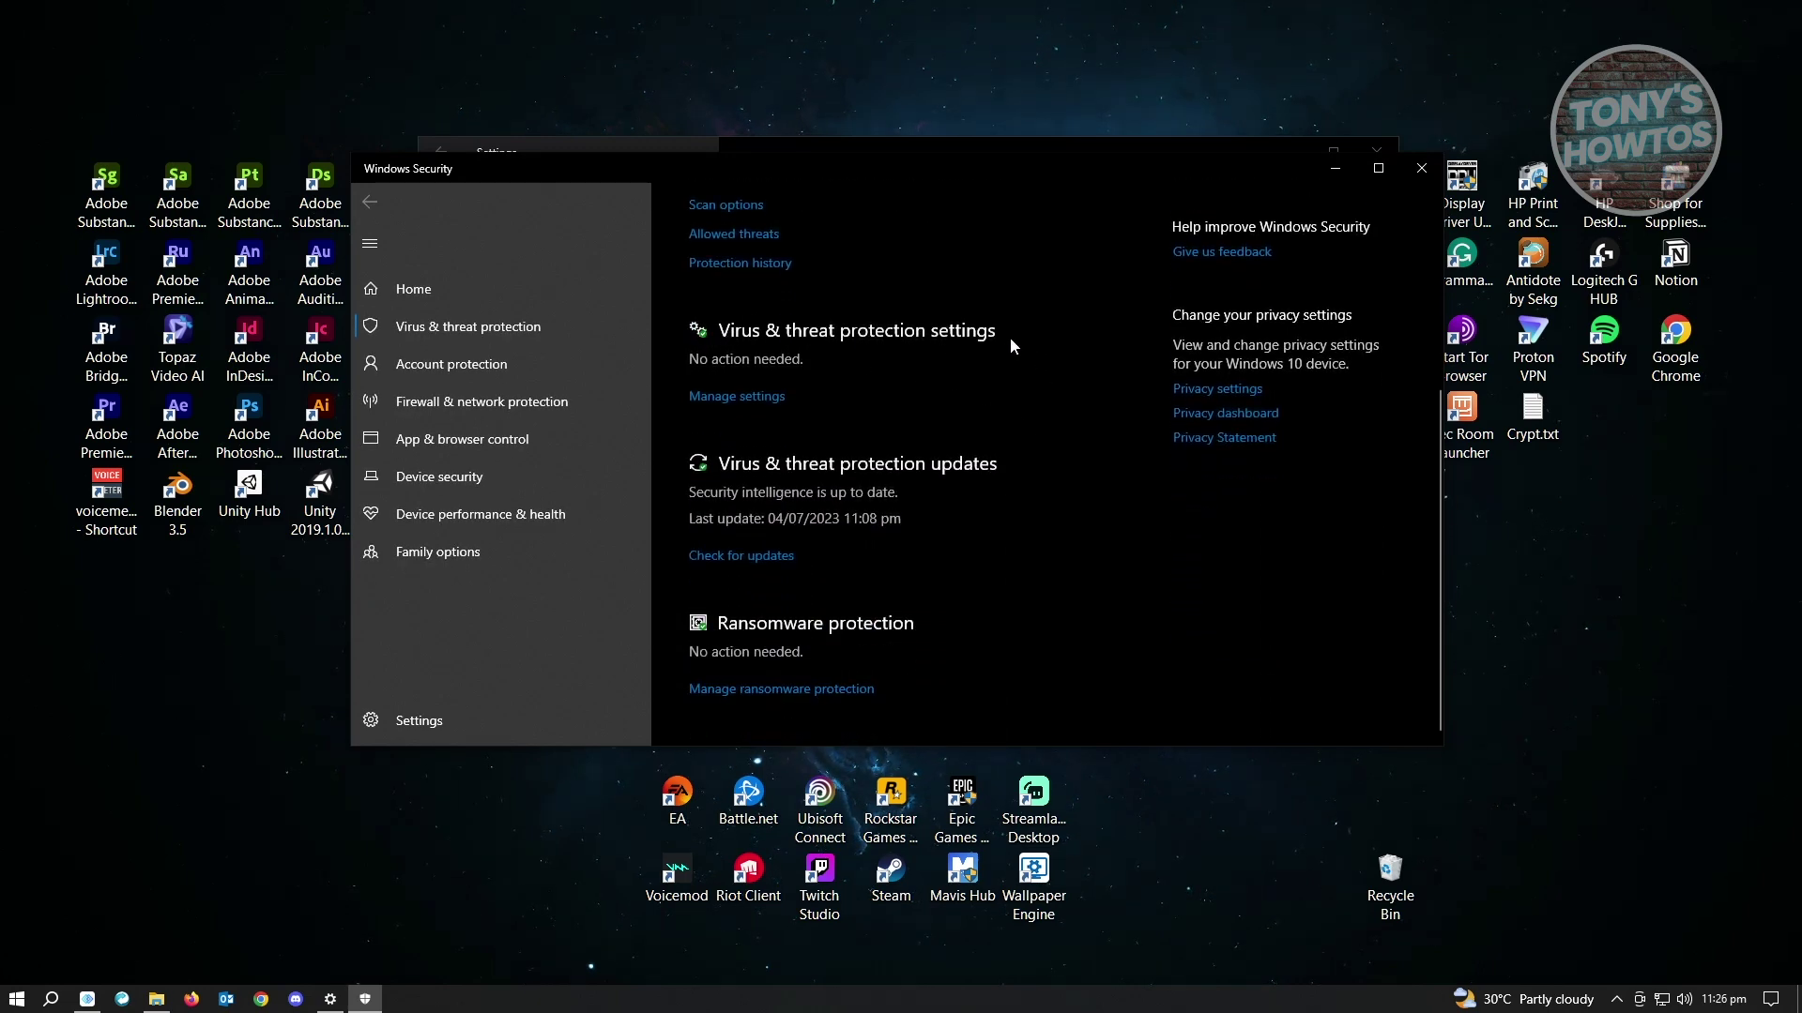
click(742, 398)
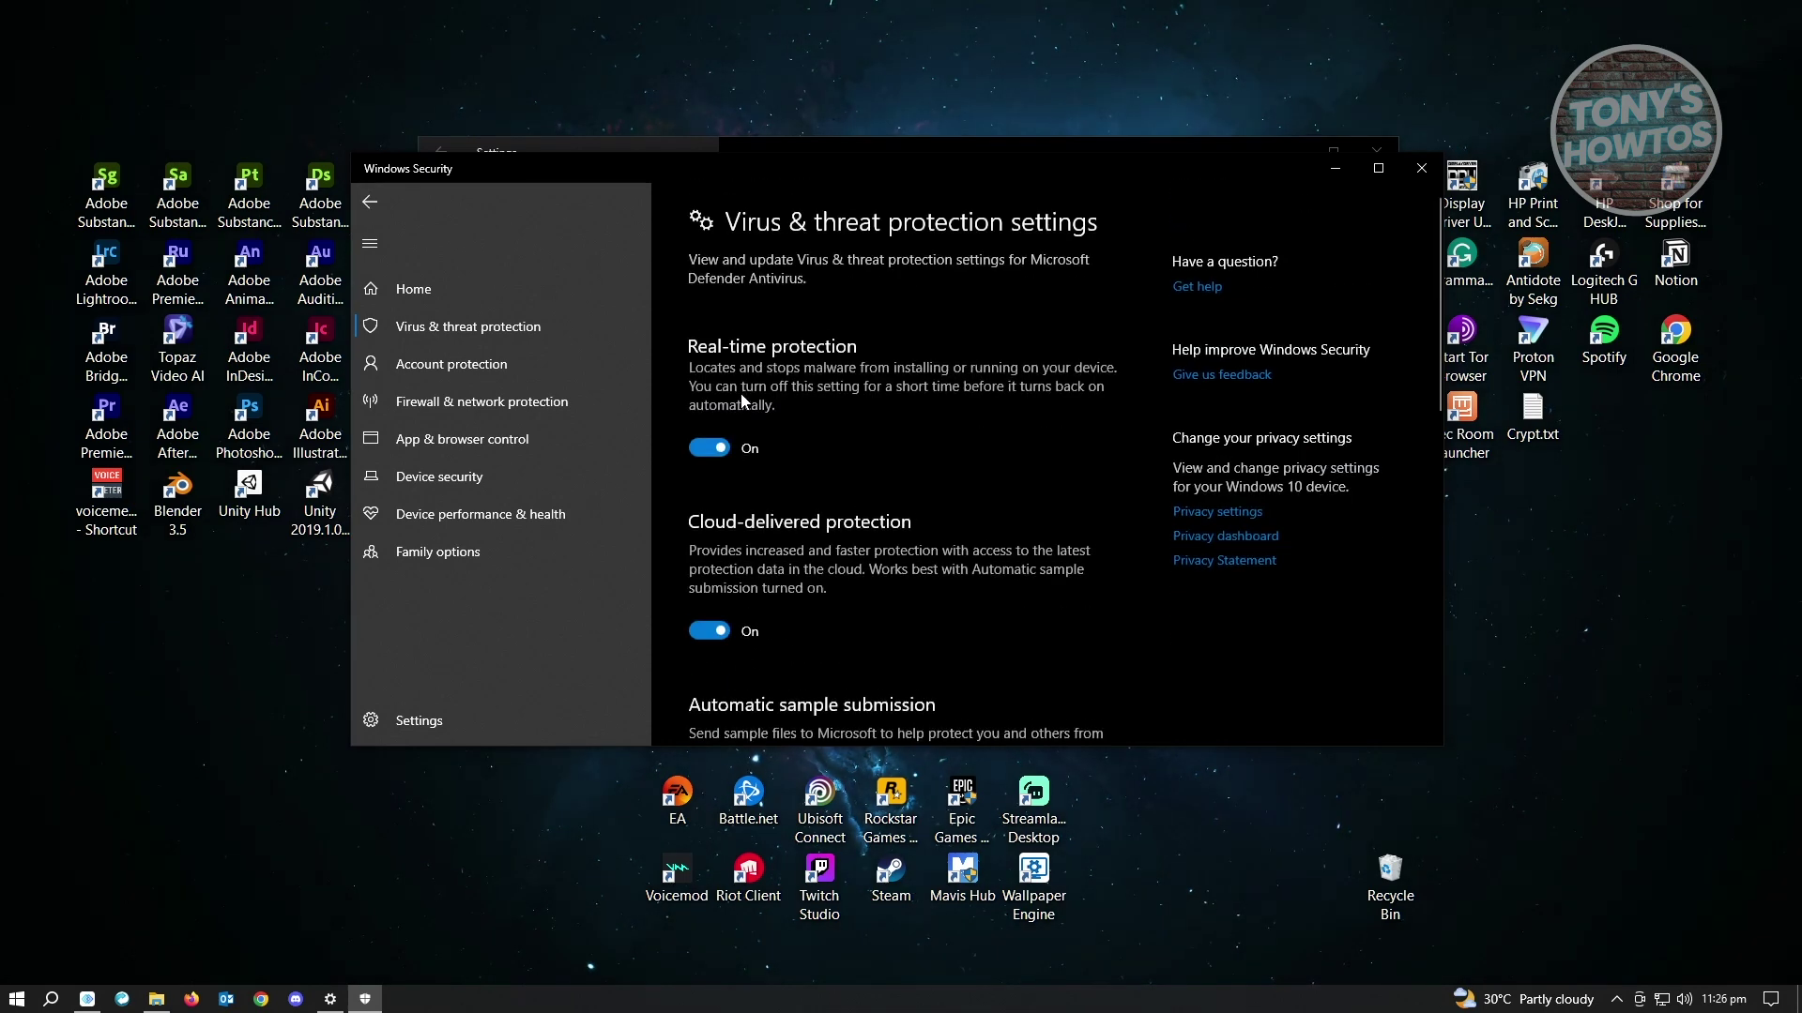
scroll(845, 422, down, 1)
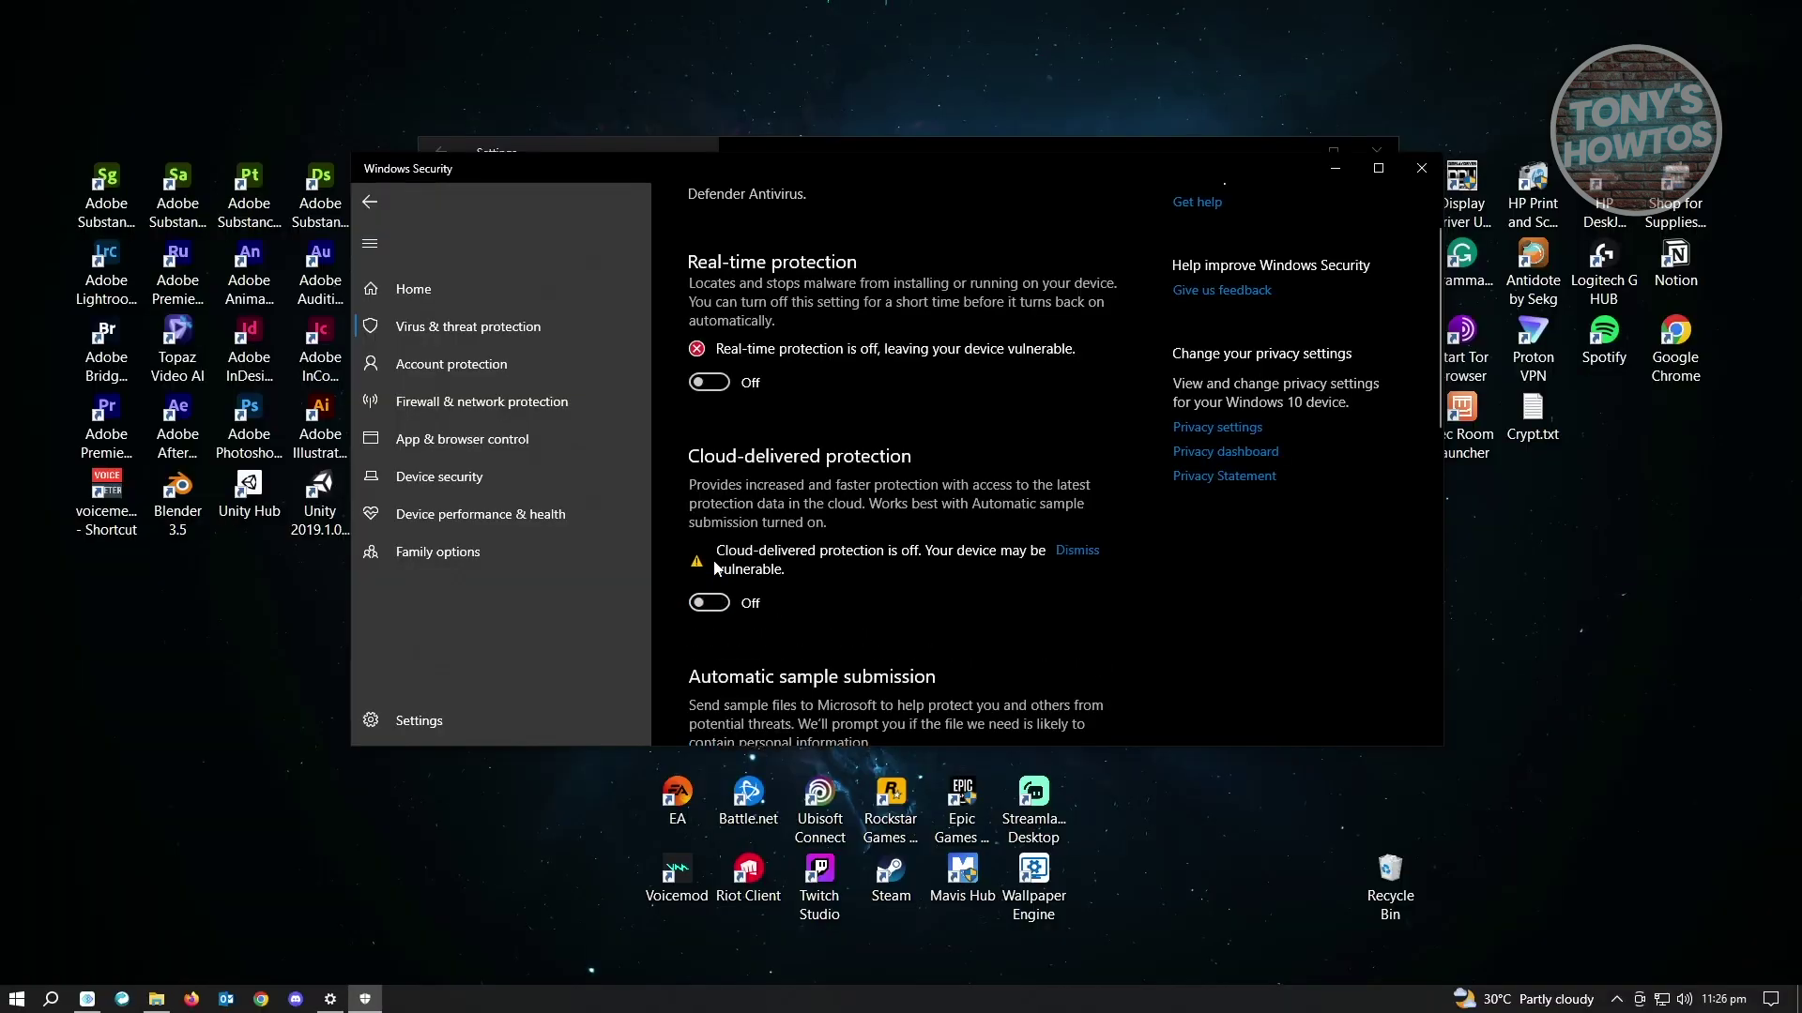
scroll(1085, 419, down, 2)
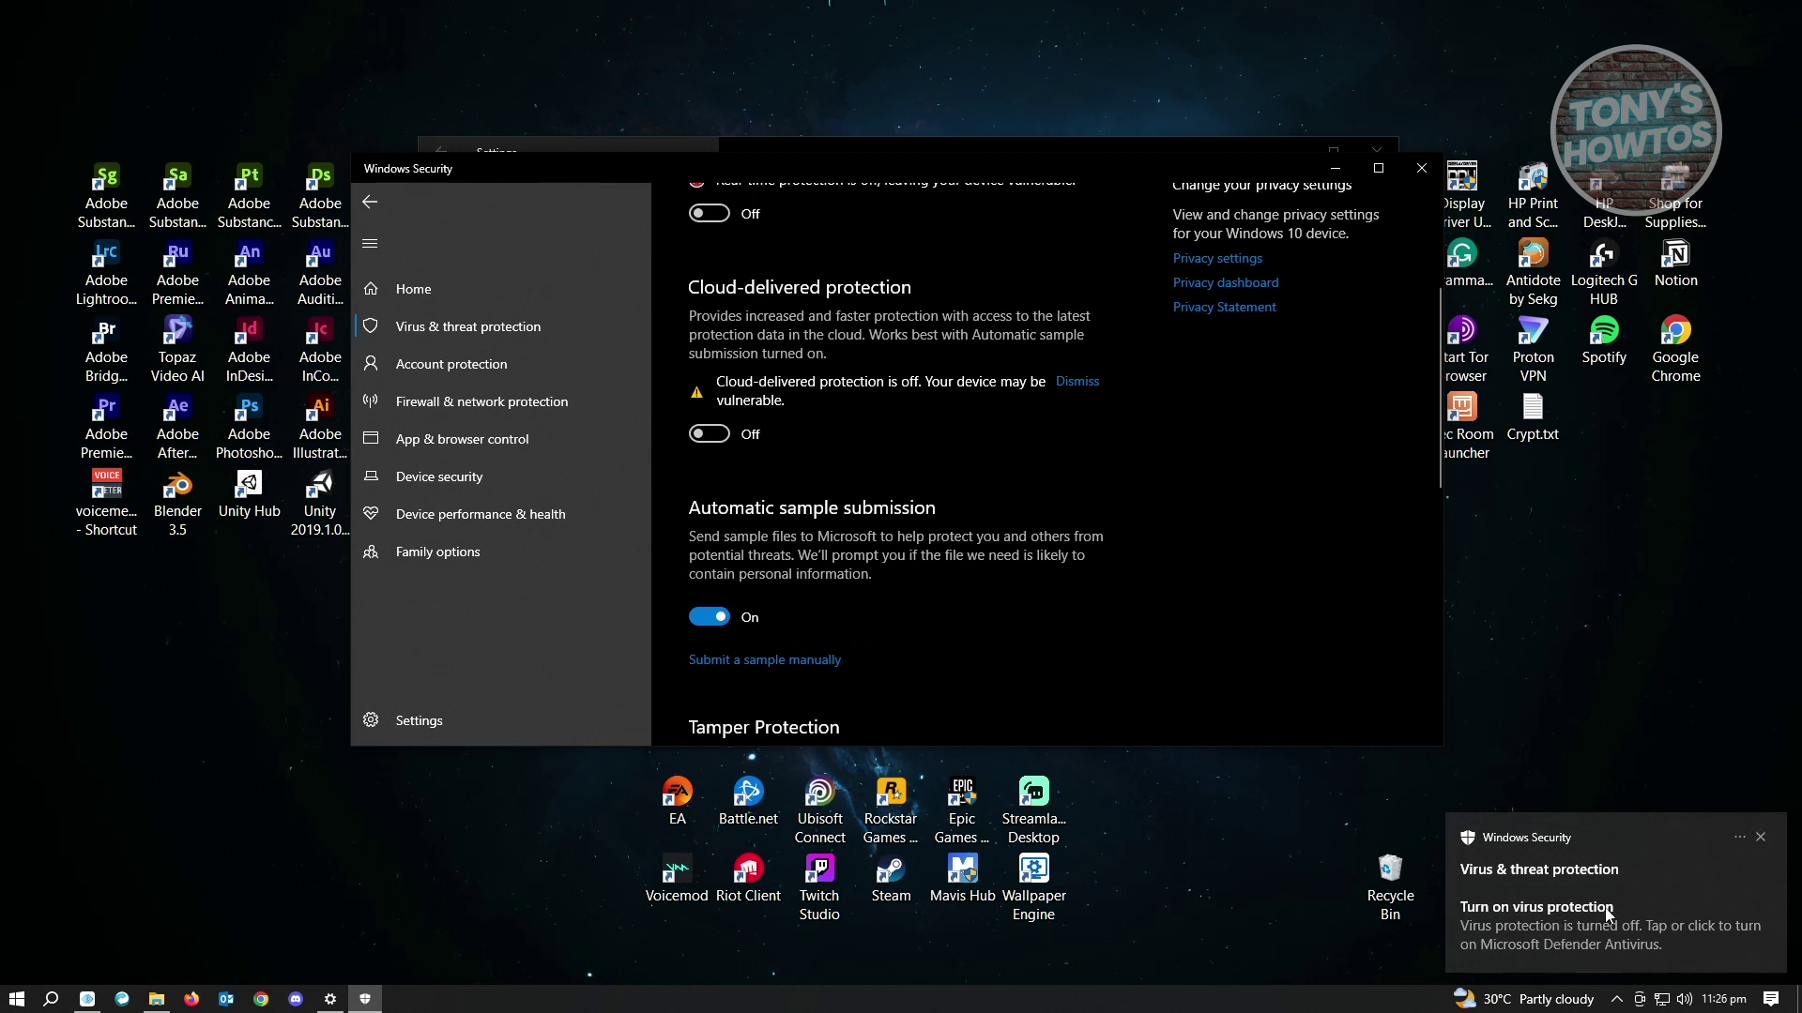
- Dismiss the protection-turned-off notification toast
click(1759, 838)
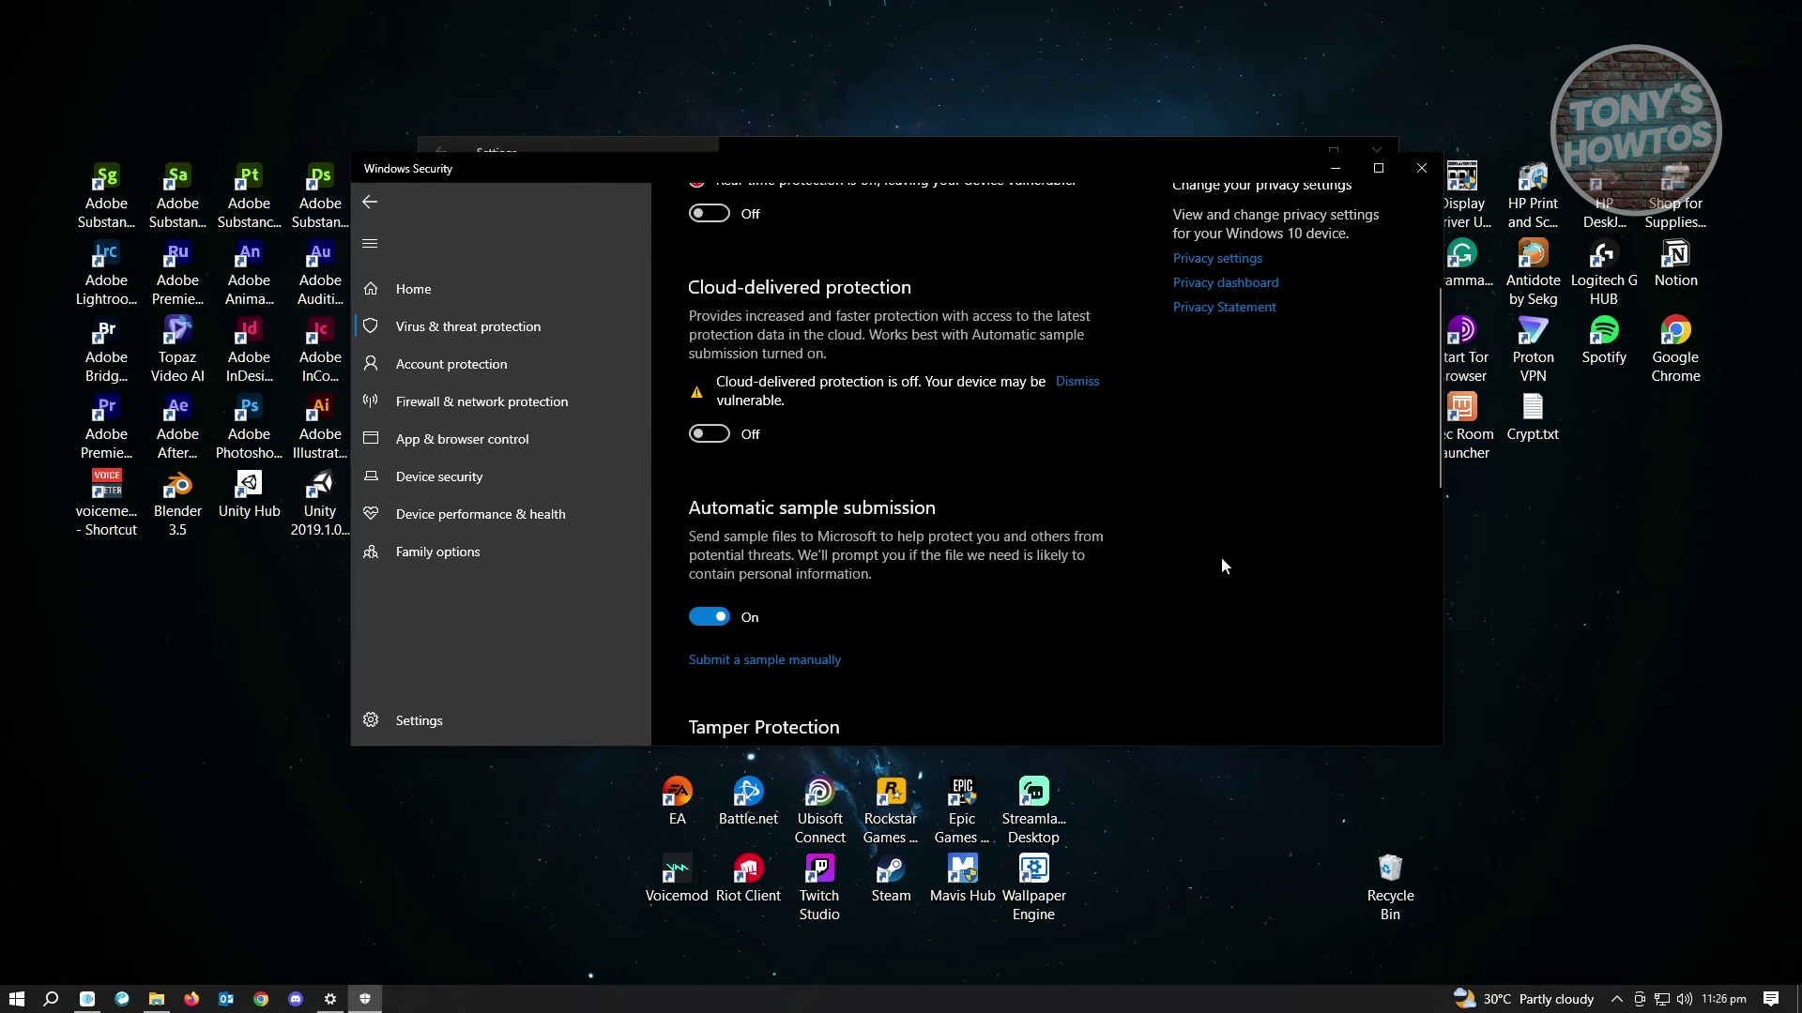
scroll(1209, 550, up, 1)
scroll(1210, 559, up, 2)
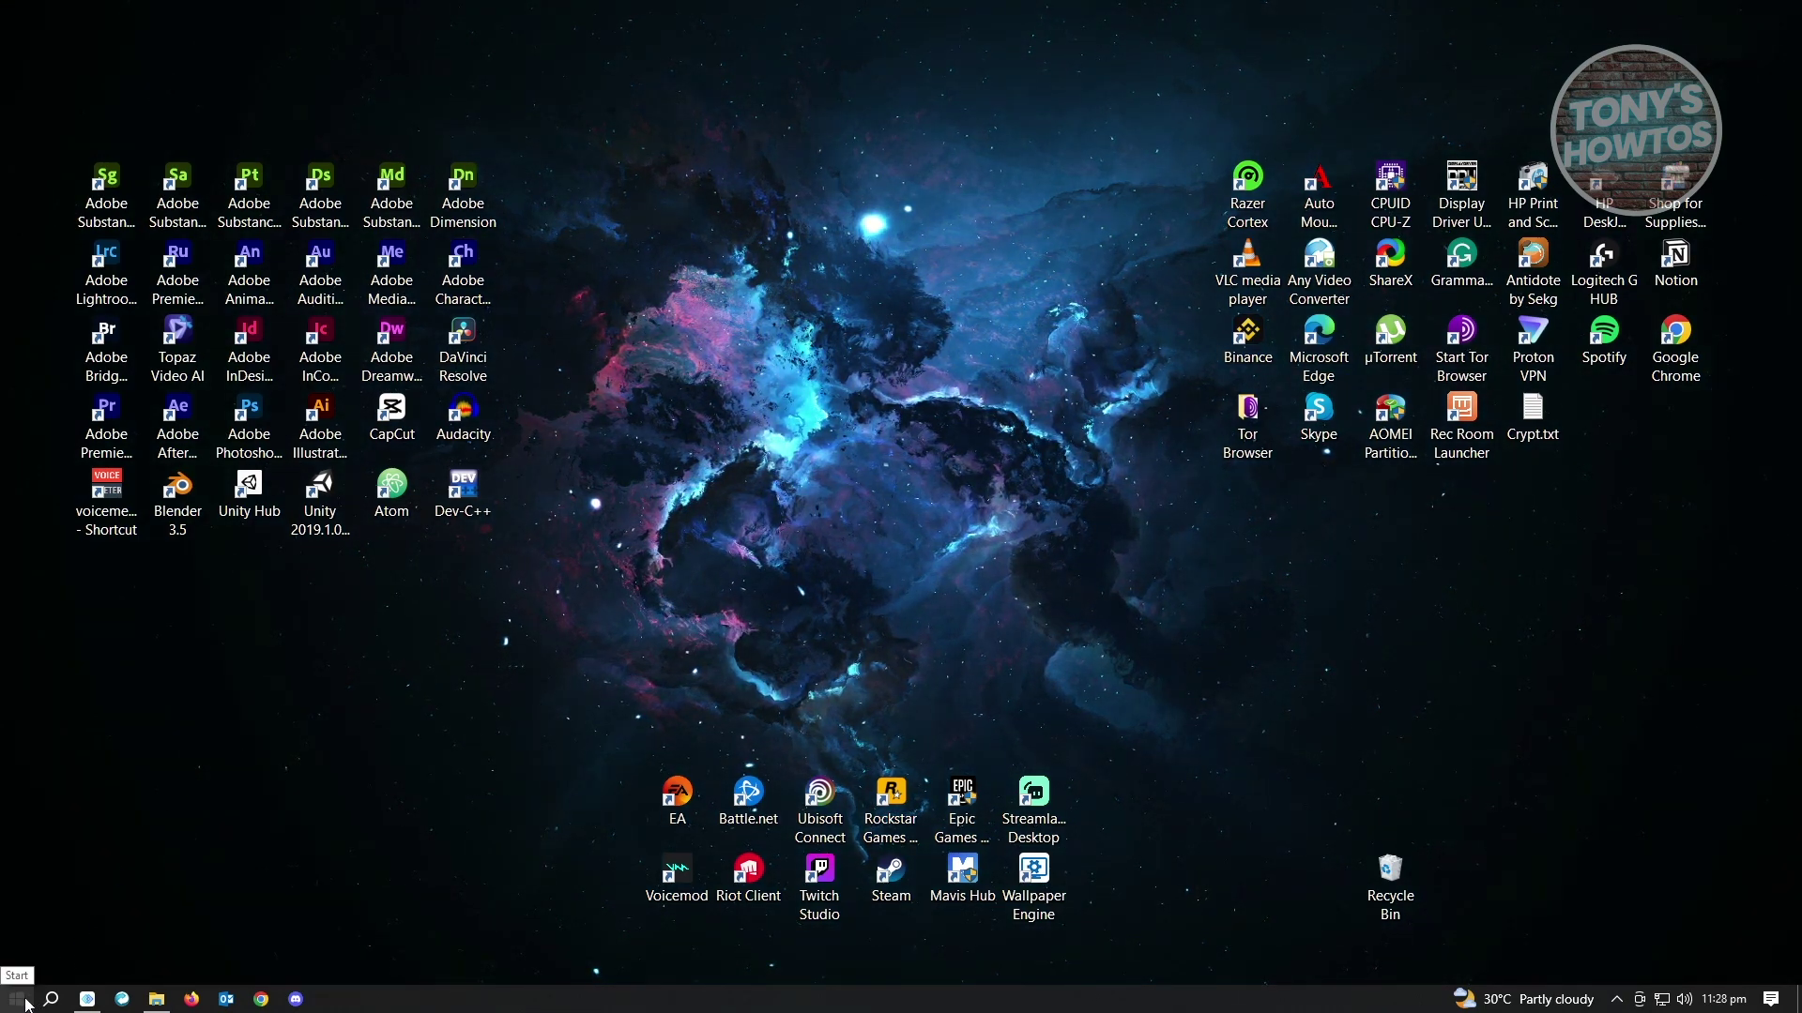
- Bring up the Run dialog from the Start context menu with regedit in the Open field
right_click(28, 1004)
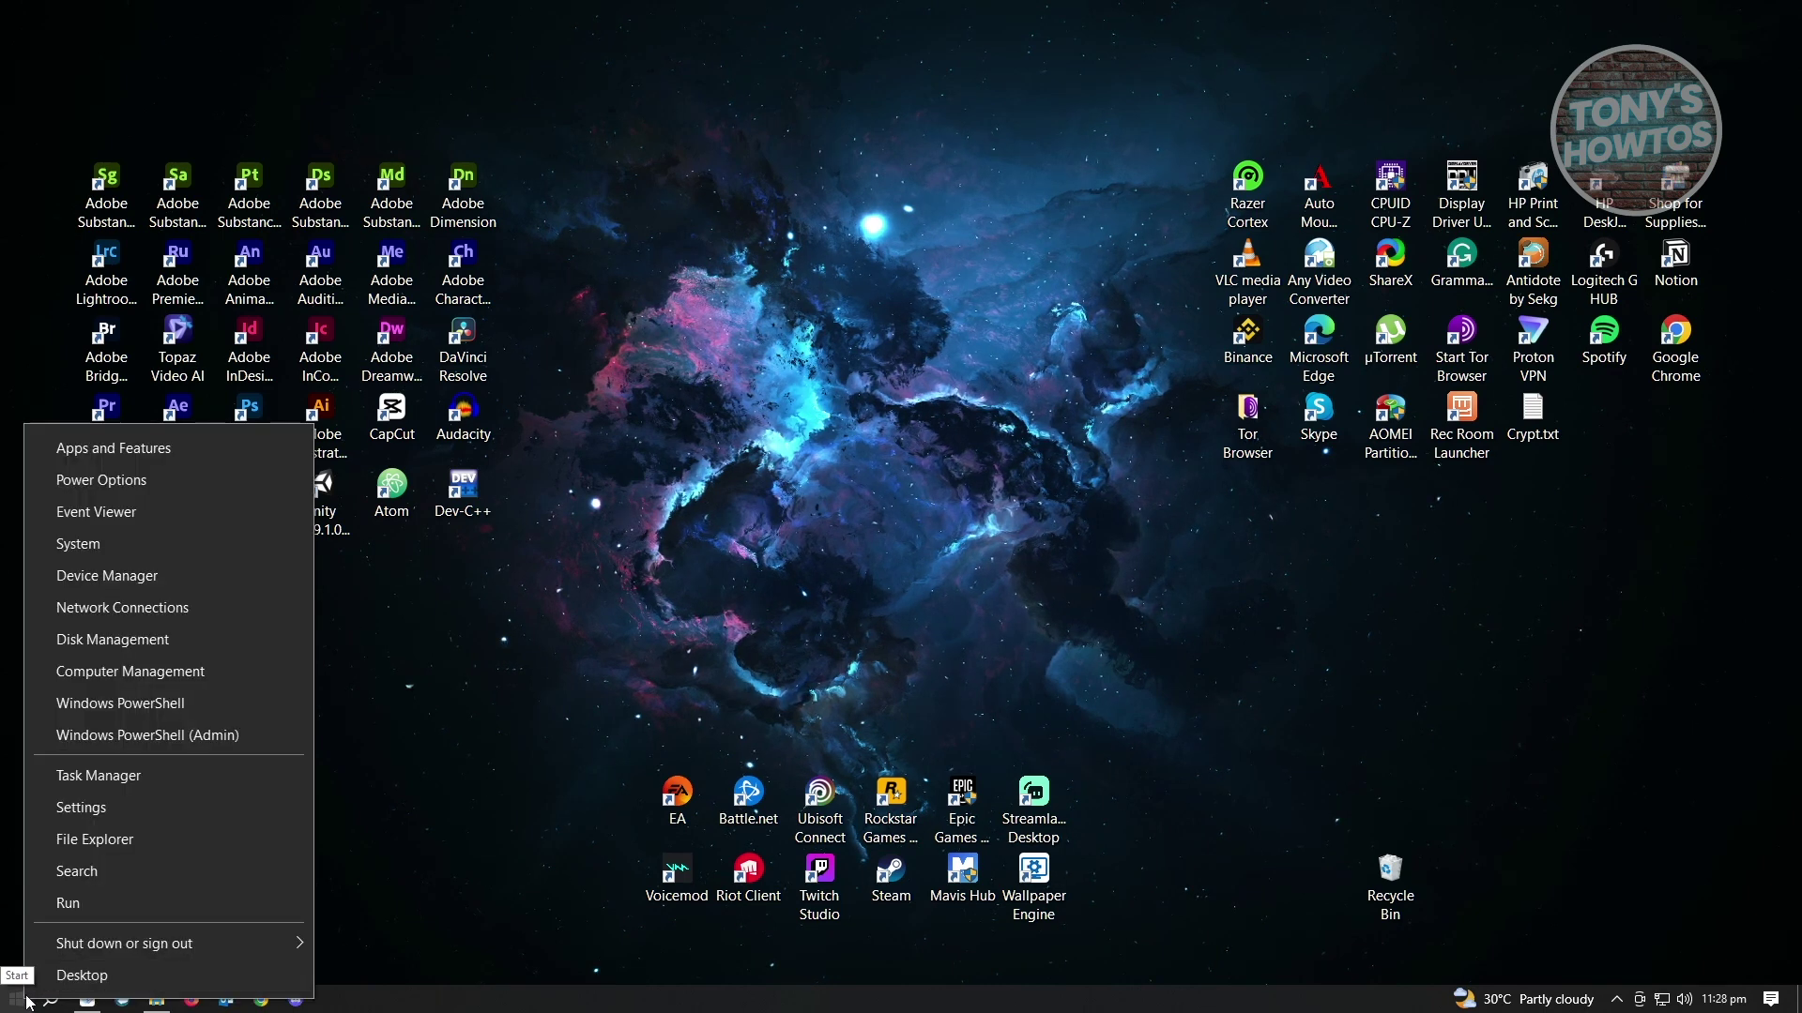
click(84, 901)
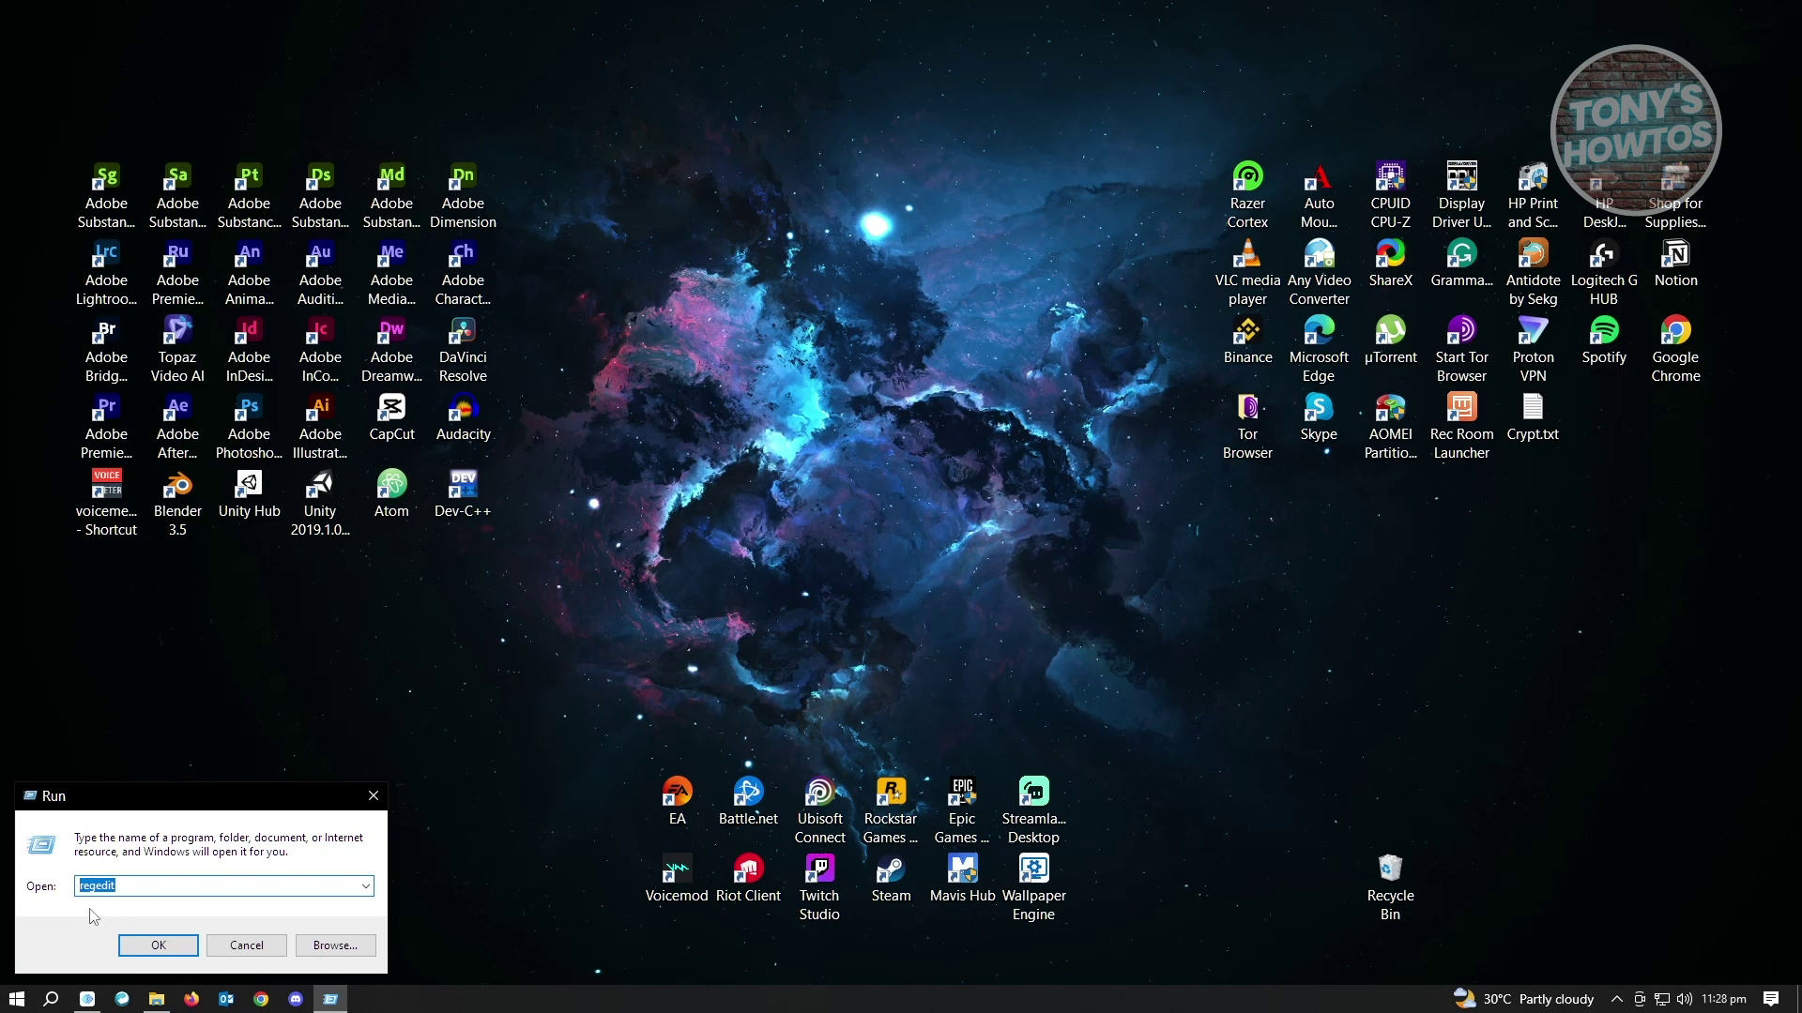
click(135, 886)
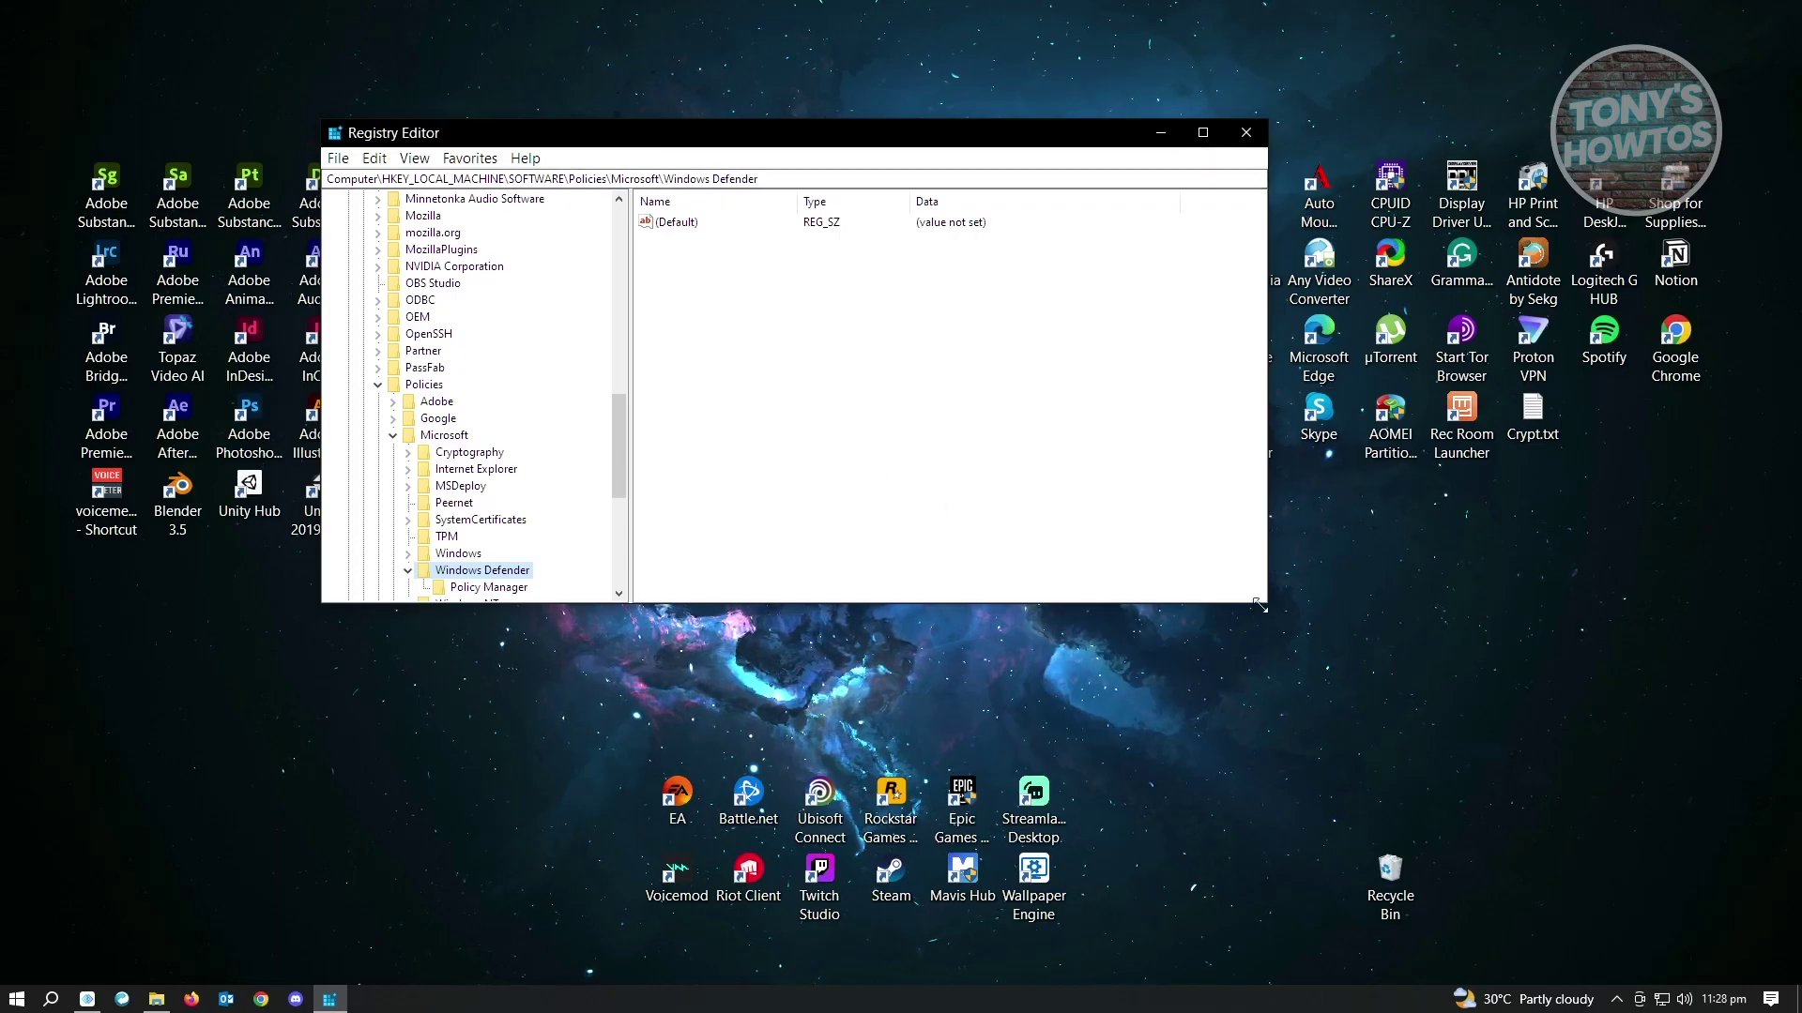
- Enlarge Registry Editor and select the Windows Defender key under SOFTWARE\Policies\Microsoft
drag(1265, 608, 1339, 798)
scroll(479, 578, up, 5)
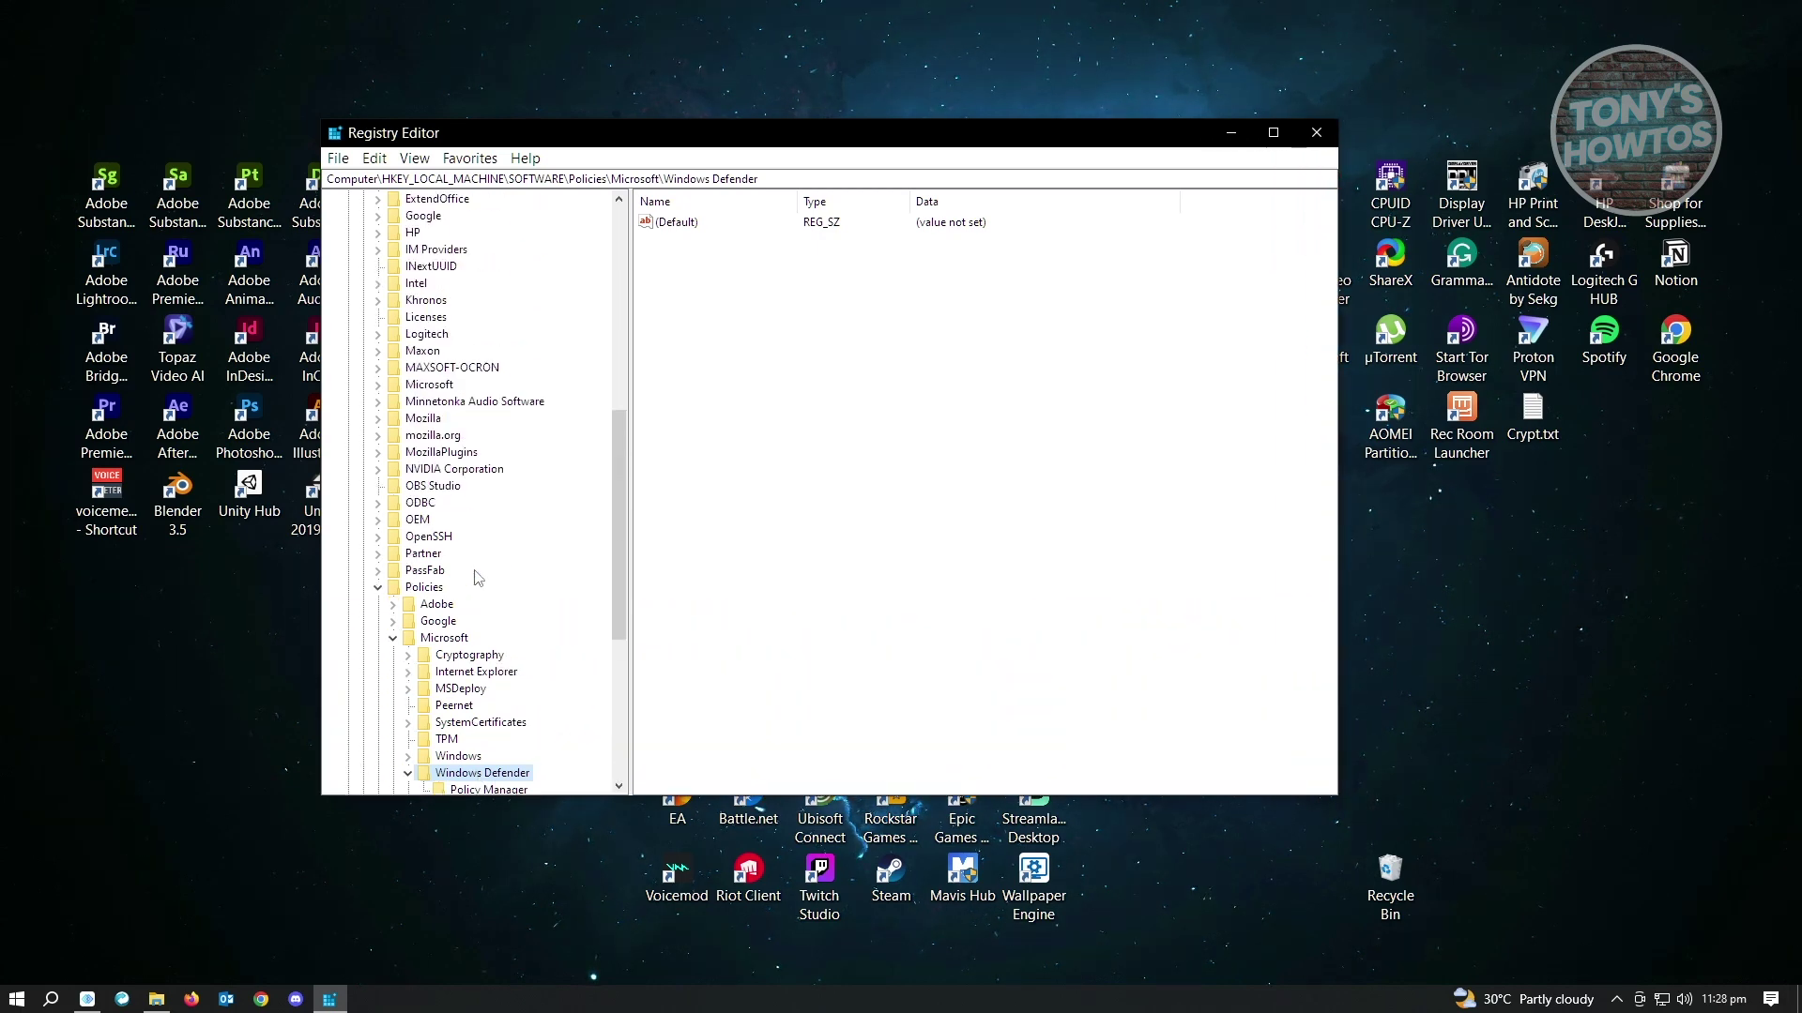
scroll(486, 585, up, 5)
scroll(495, 591, up, 5)
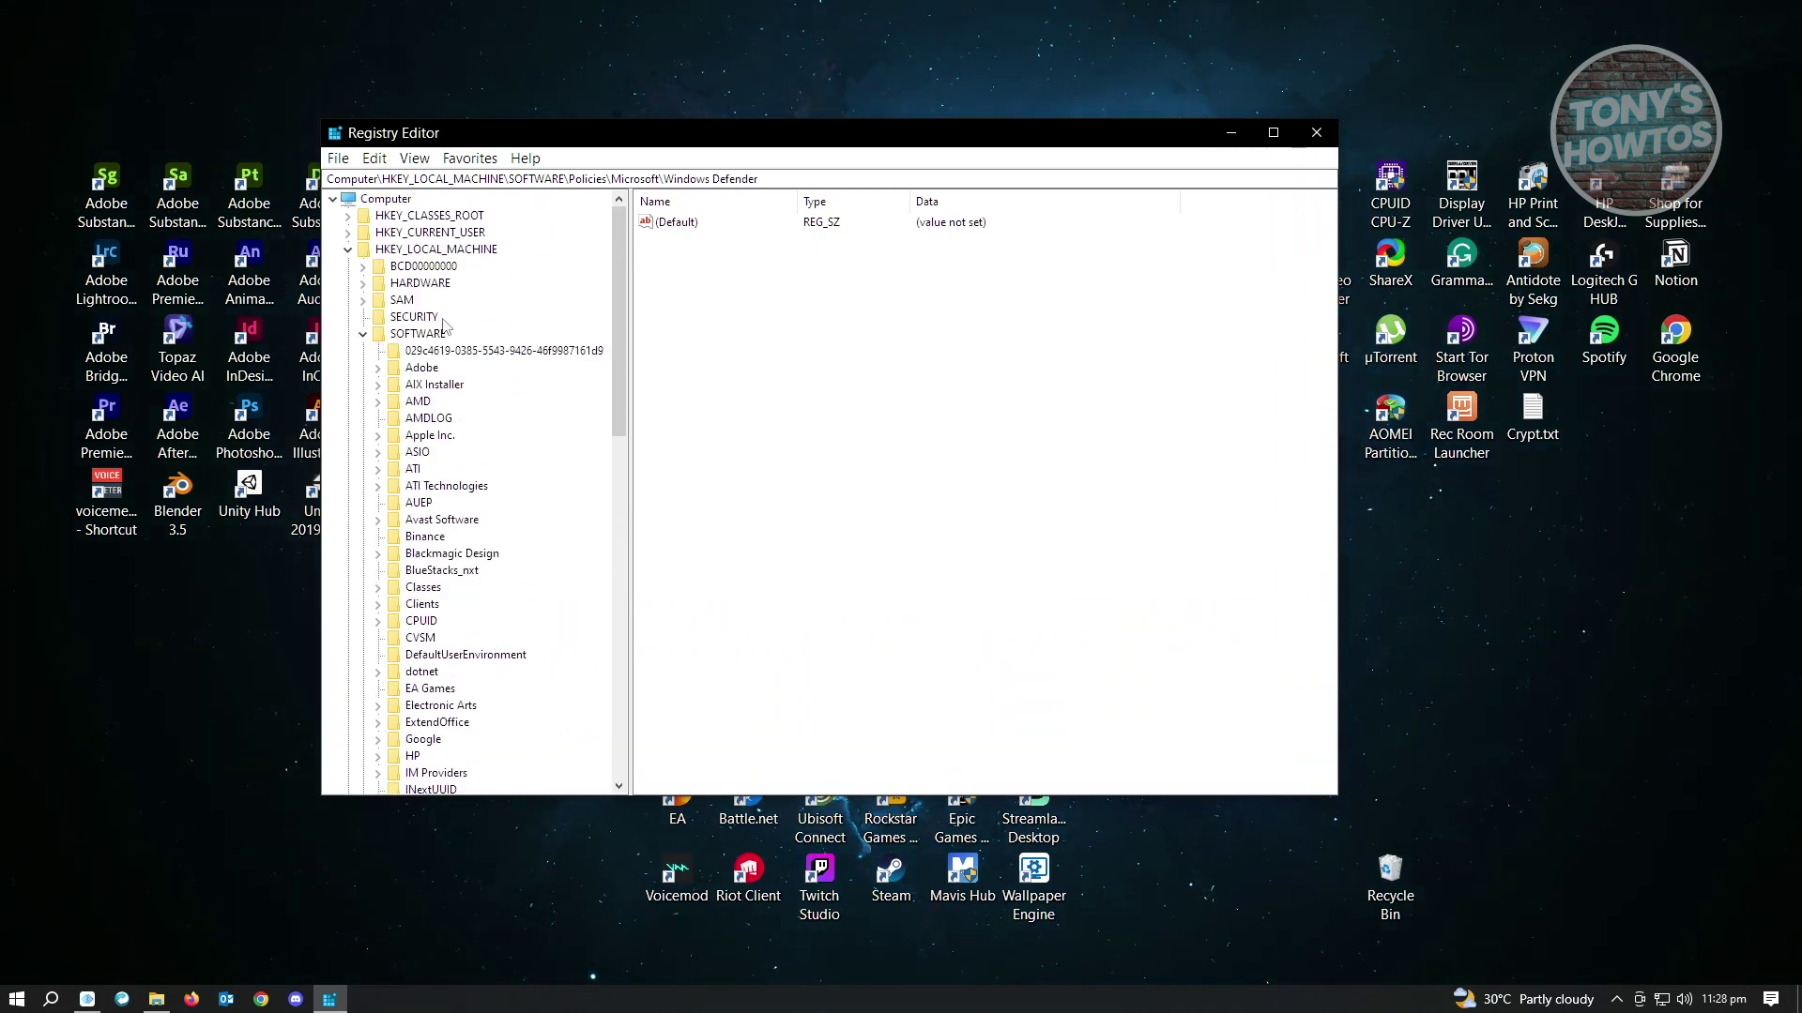
click(362, 334)
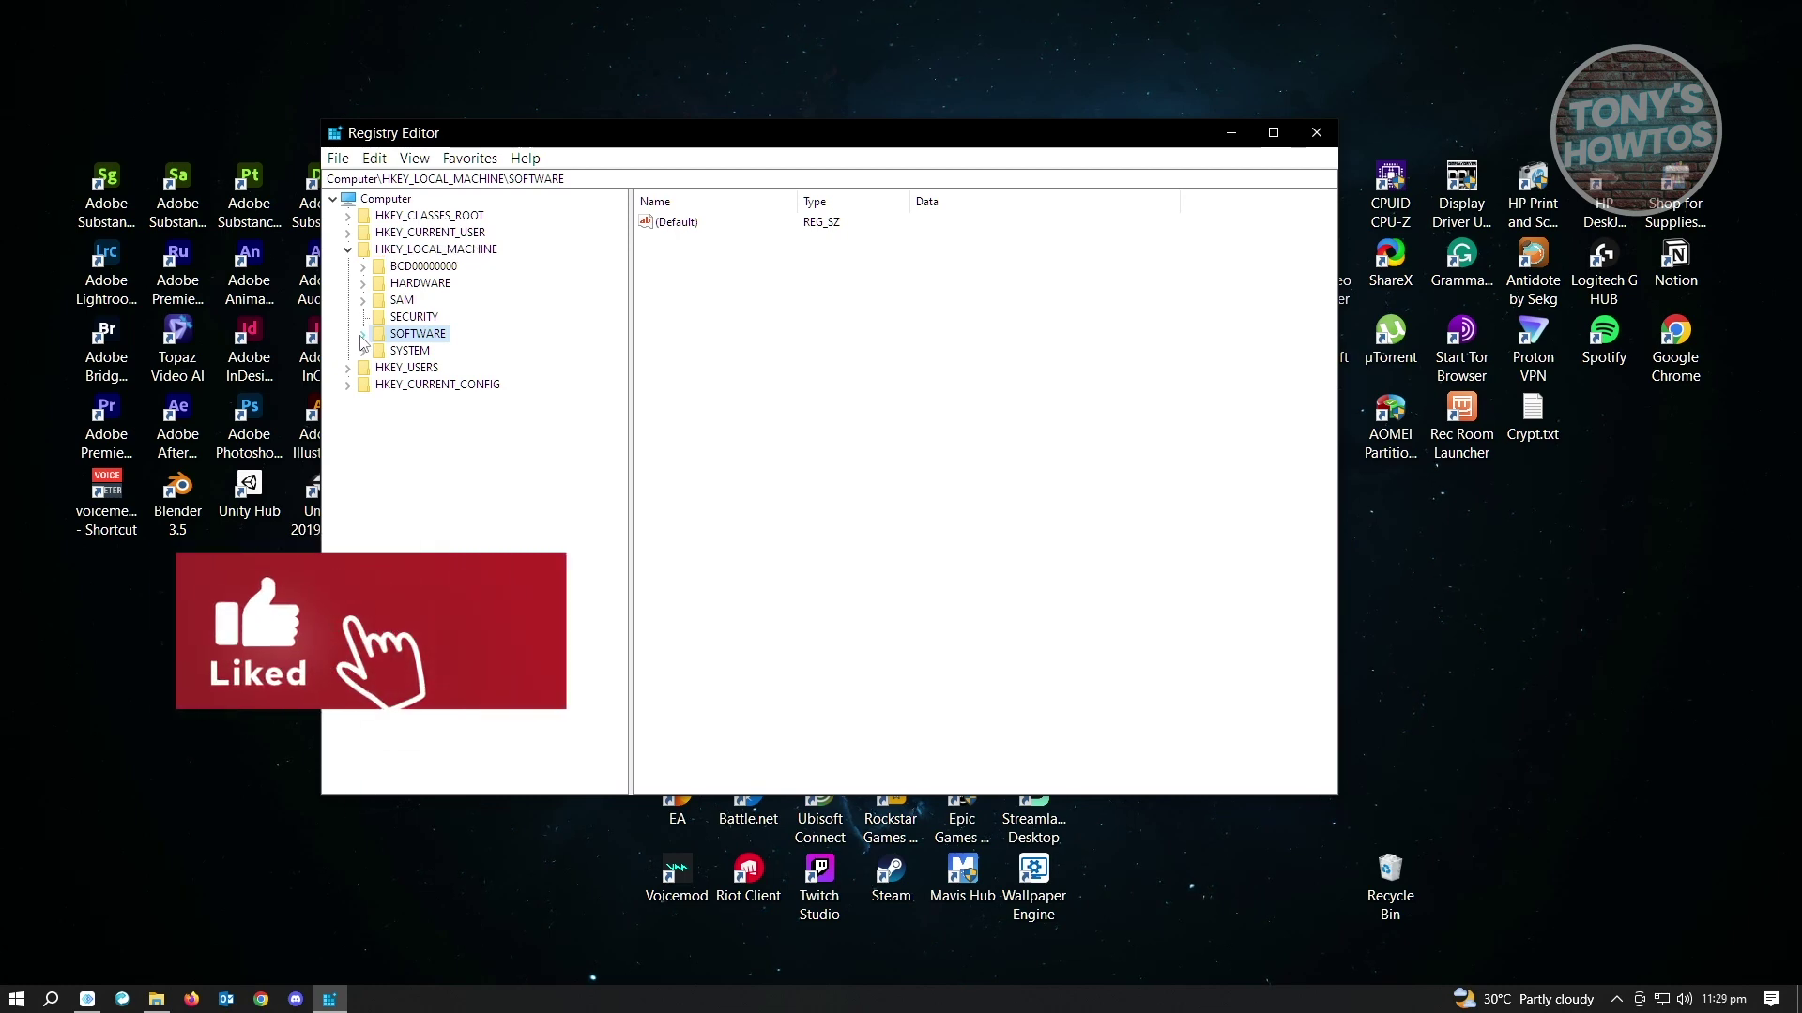
click(363, 336)
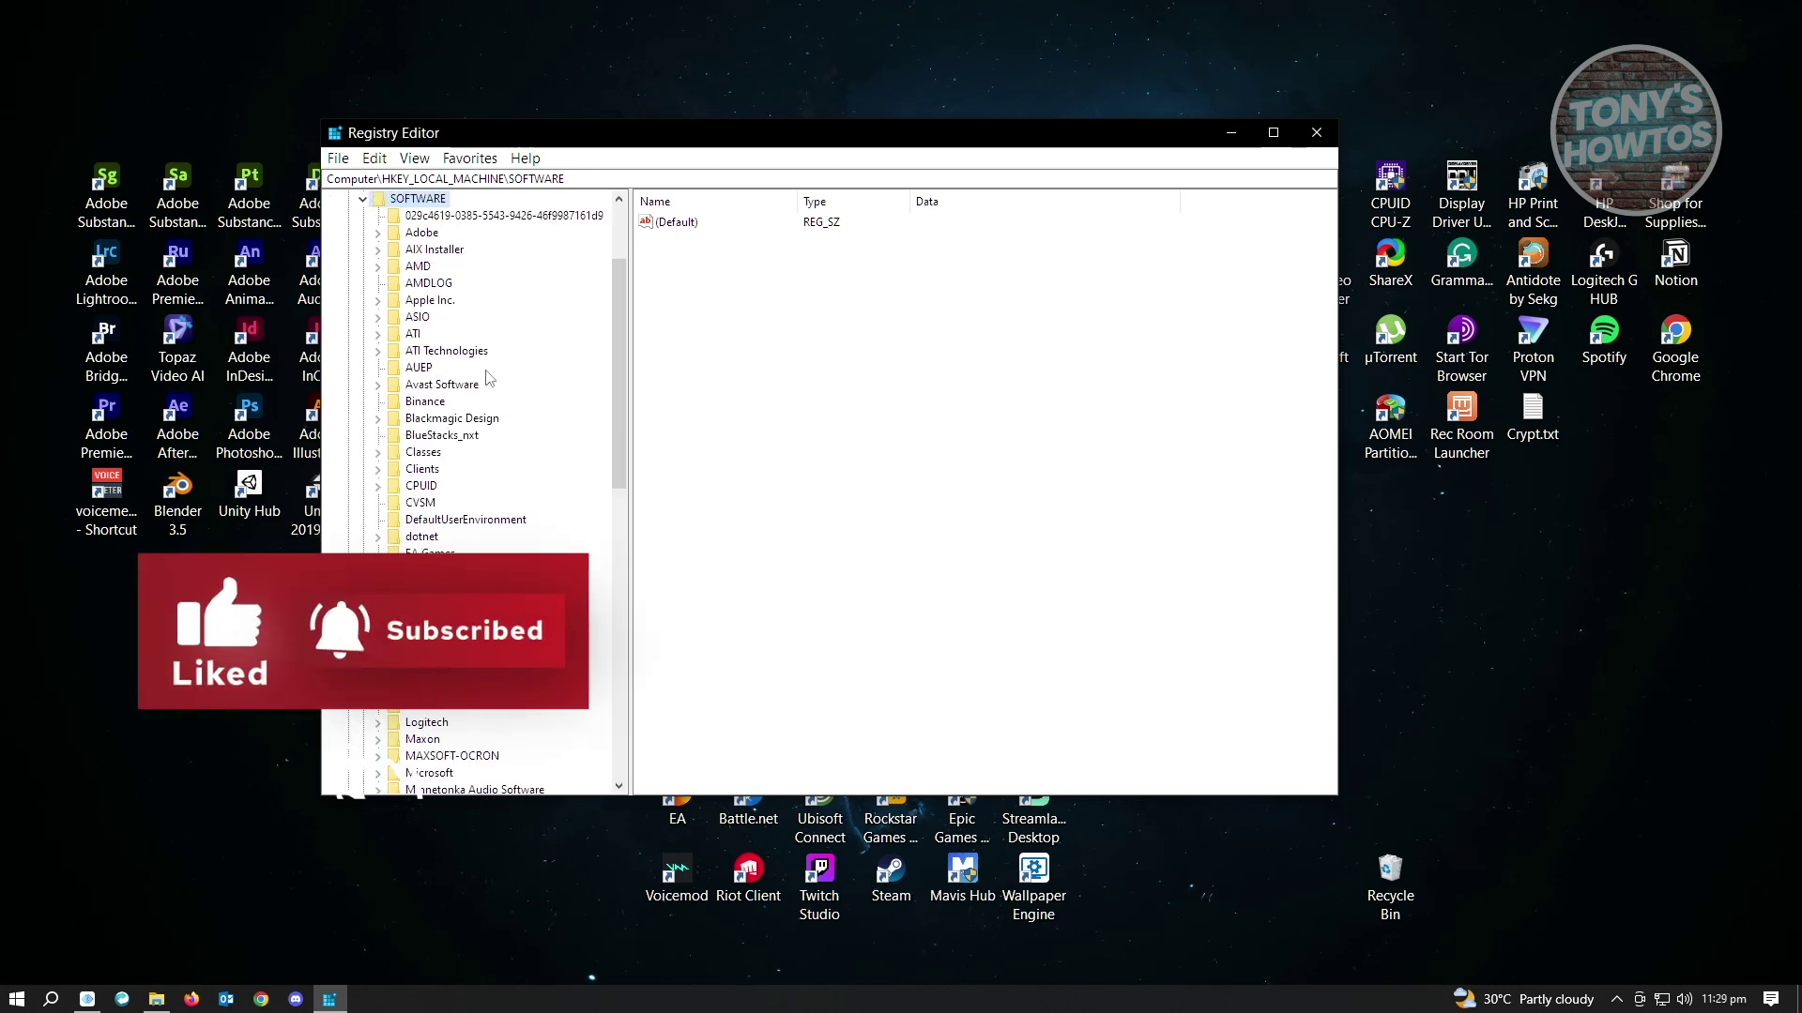
scroll(489, 390, down, 4)
scroll(489, 390, down, 4)
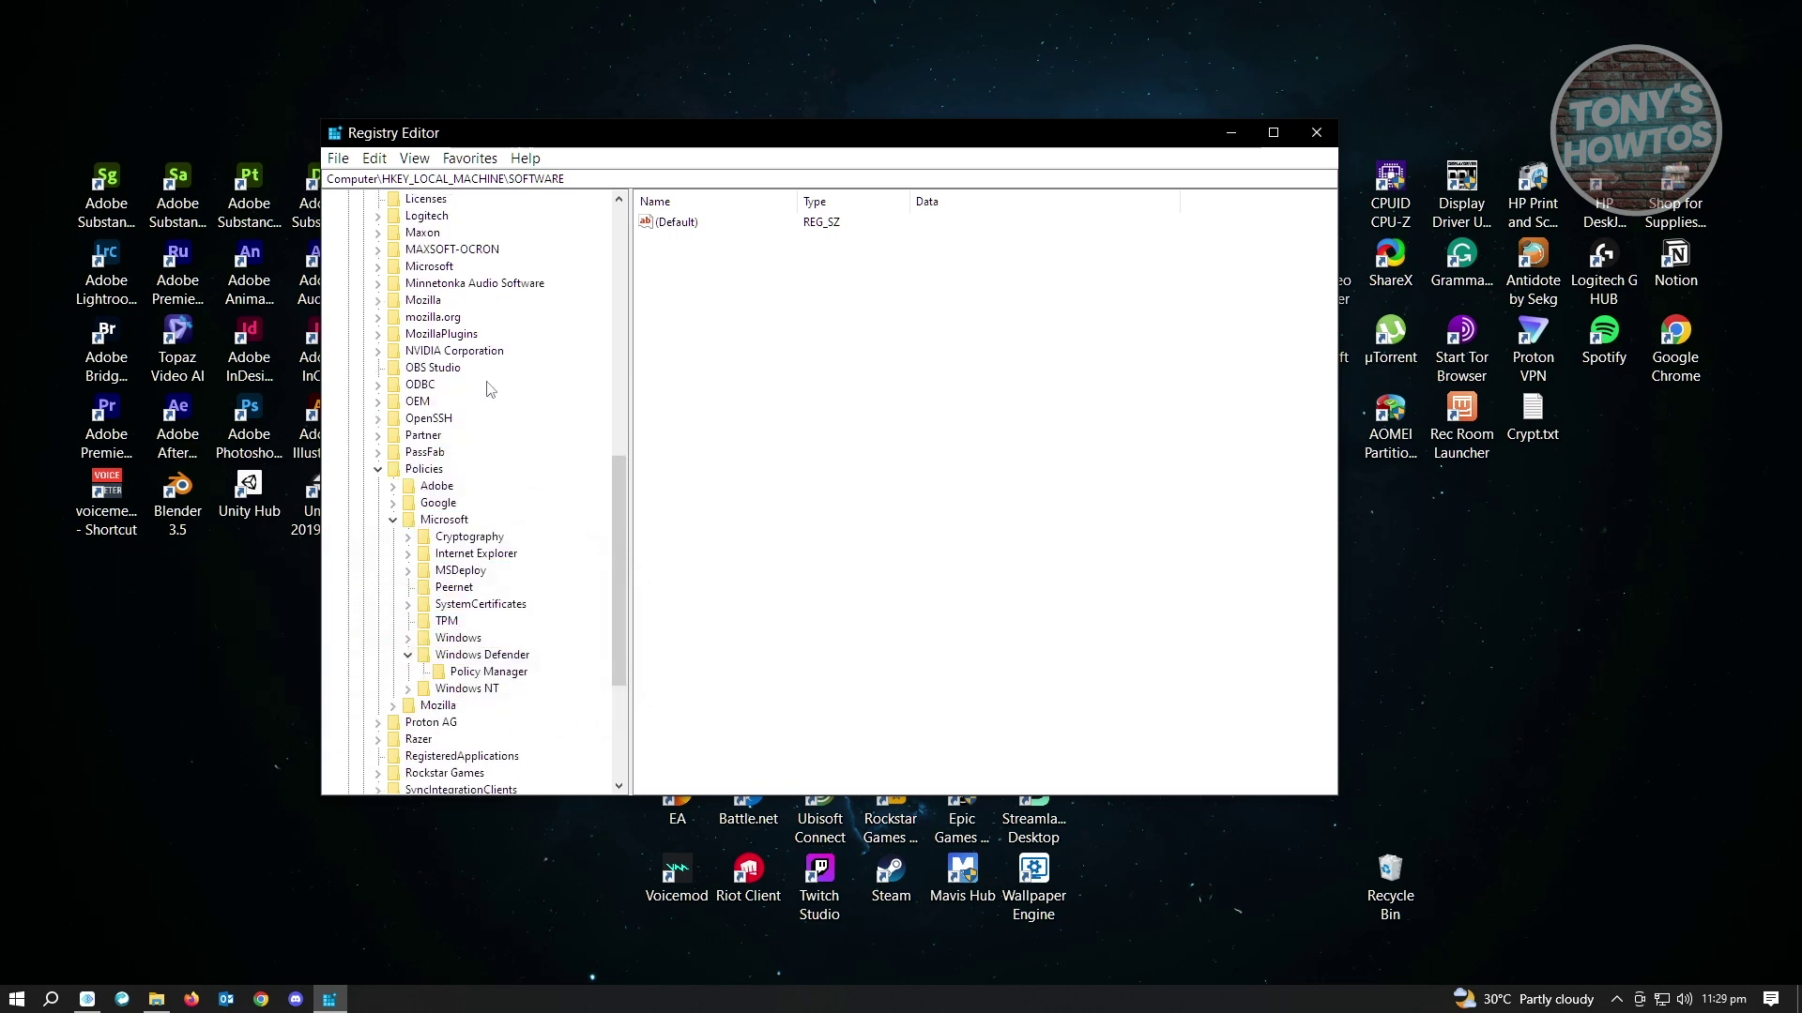
scroll(489, 391, down, 2)
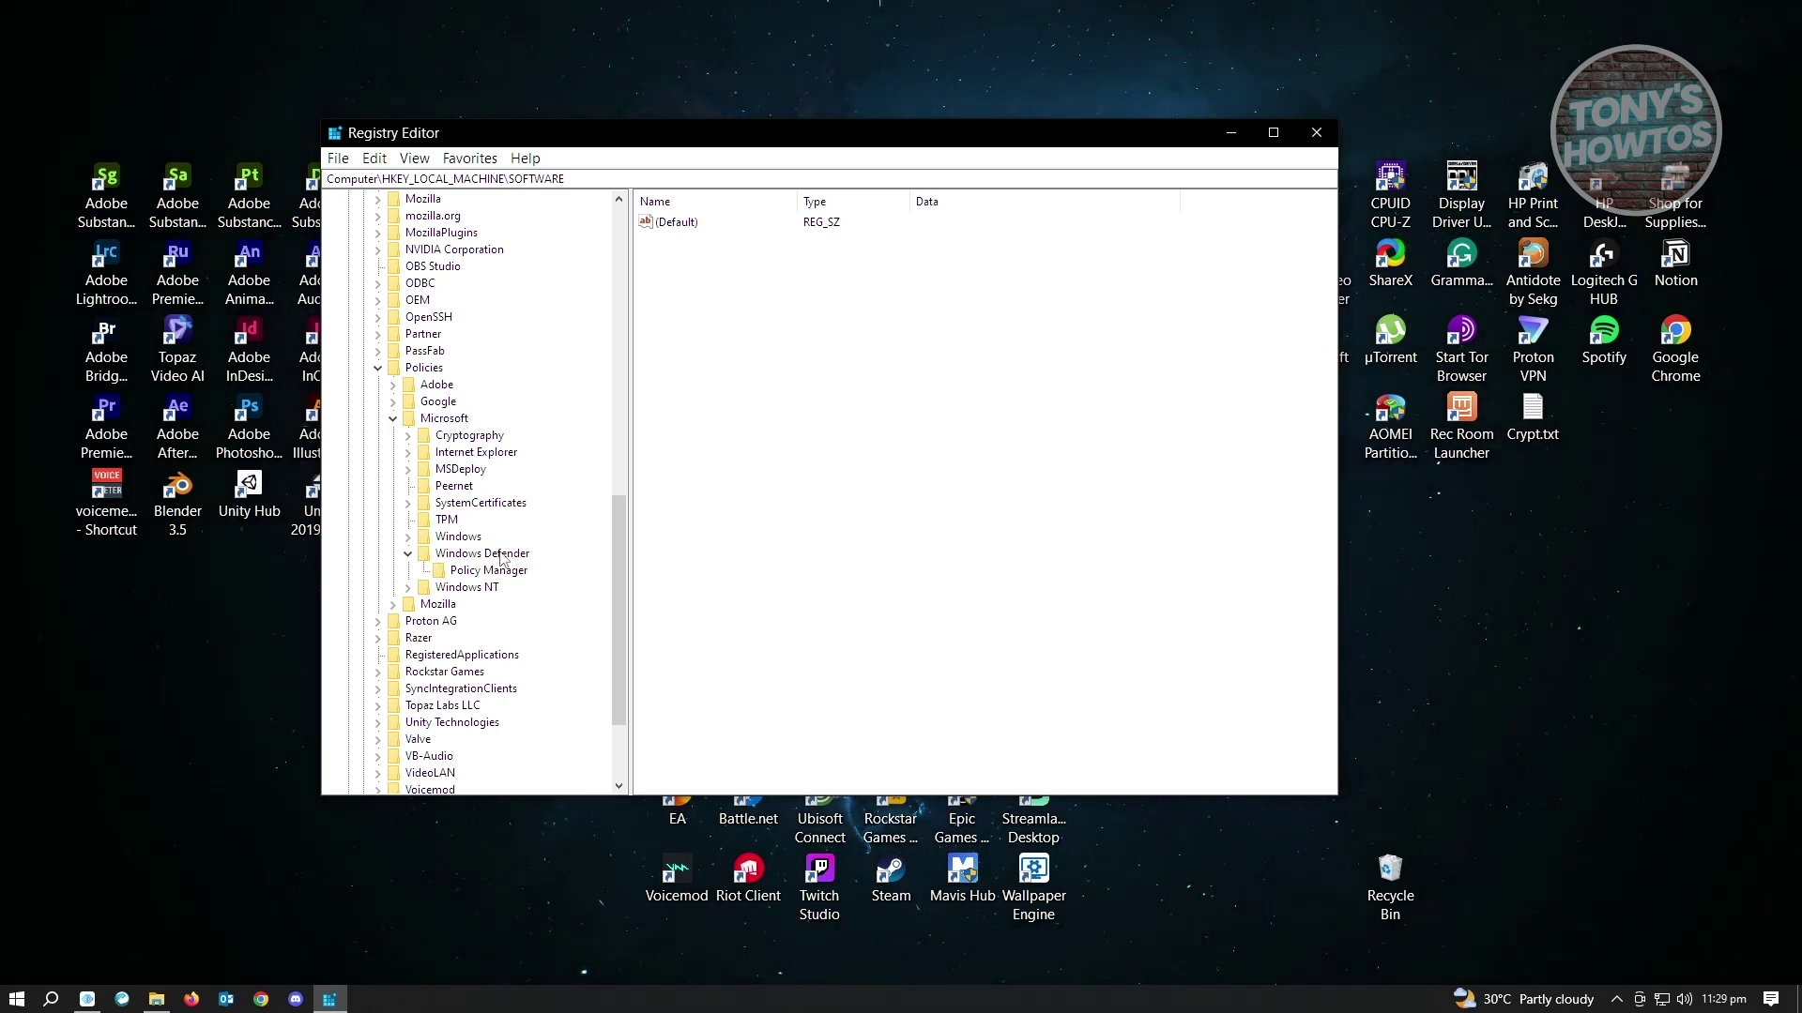
click(502, 558)
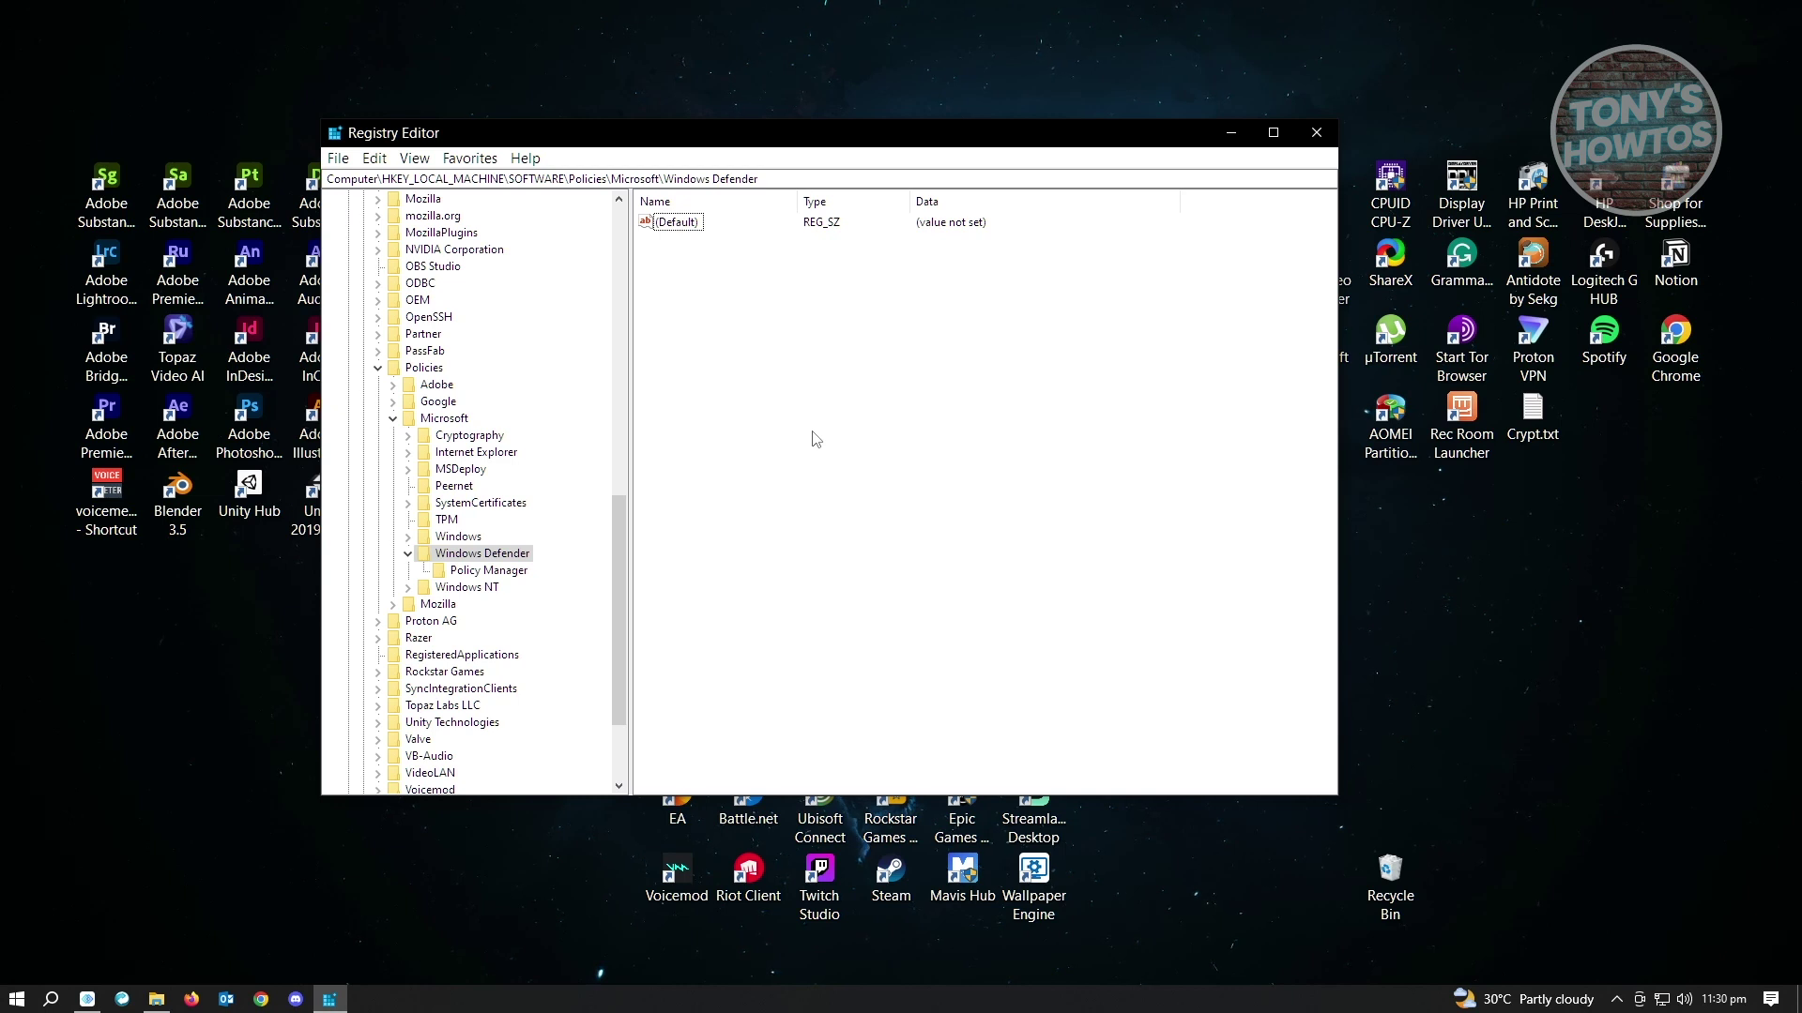
right_click(485, 553)
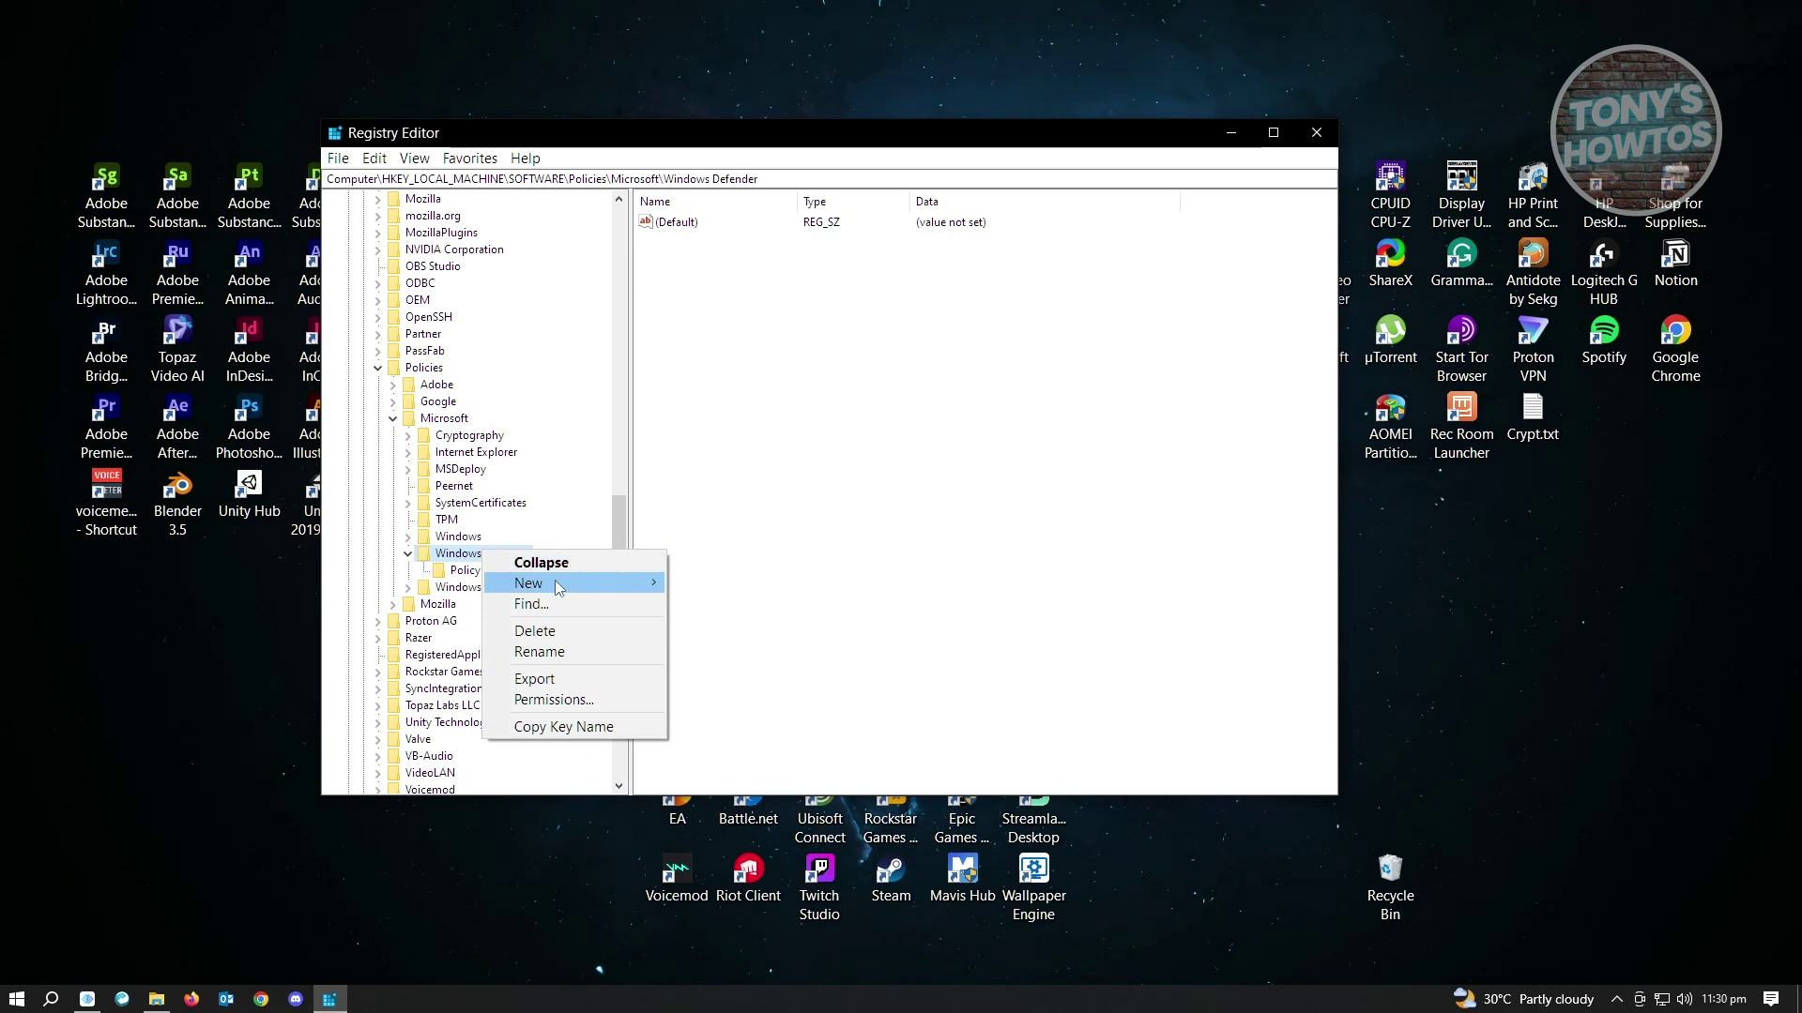
mouse_move(529, 583)
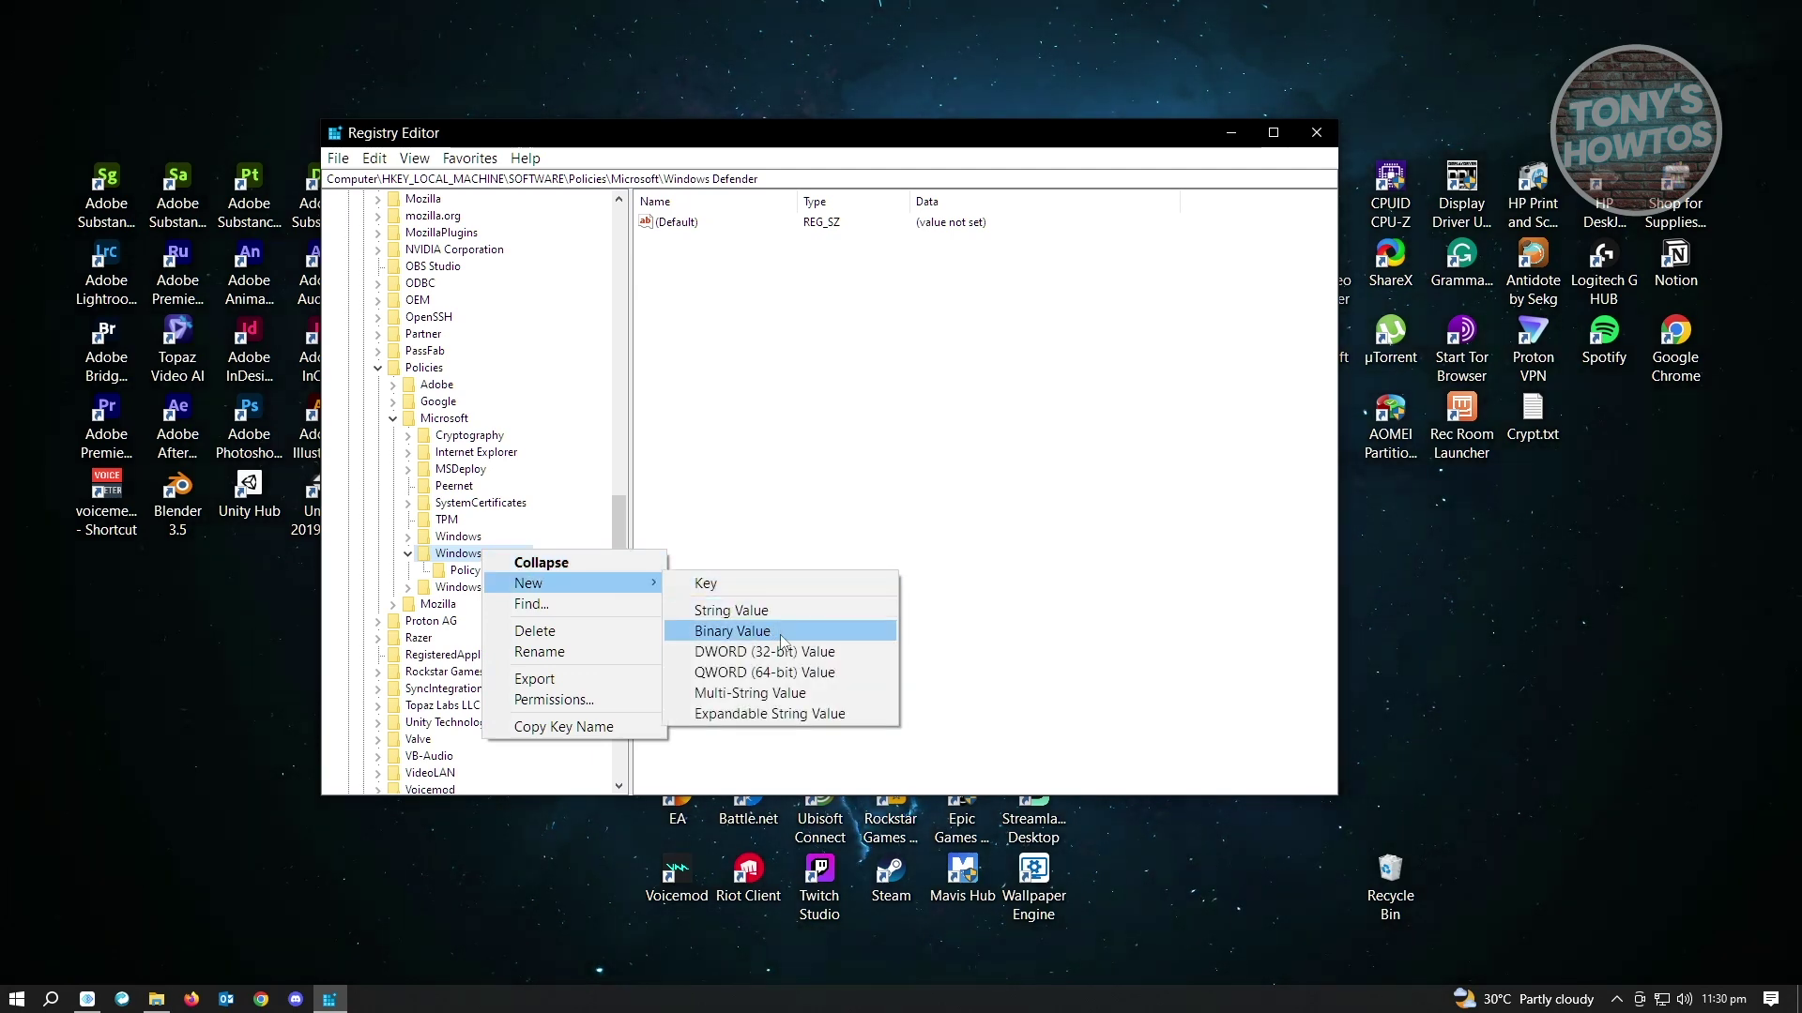
- Create a DWORD (32-bit) value named DisableAntiSpyware and set its data to 1
click(824, 655)
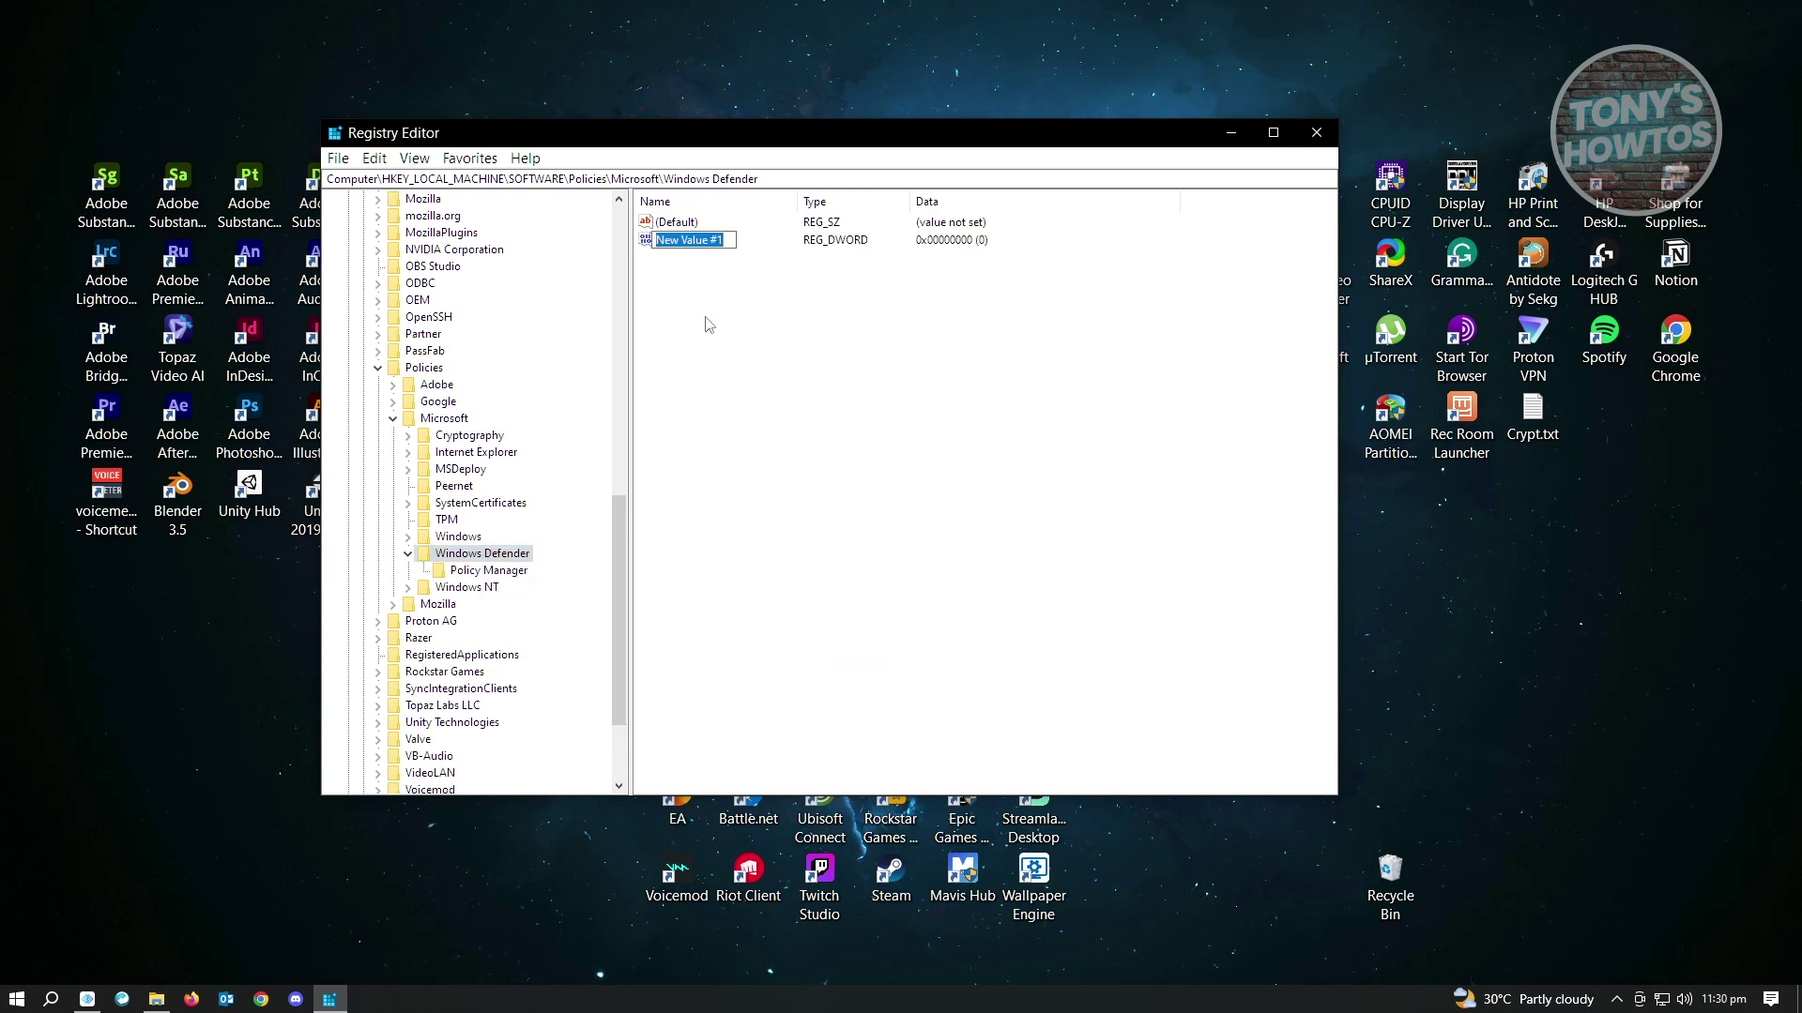
text(DisableAntiSpyware)
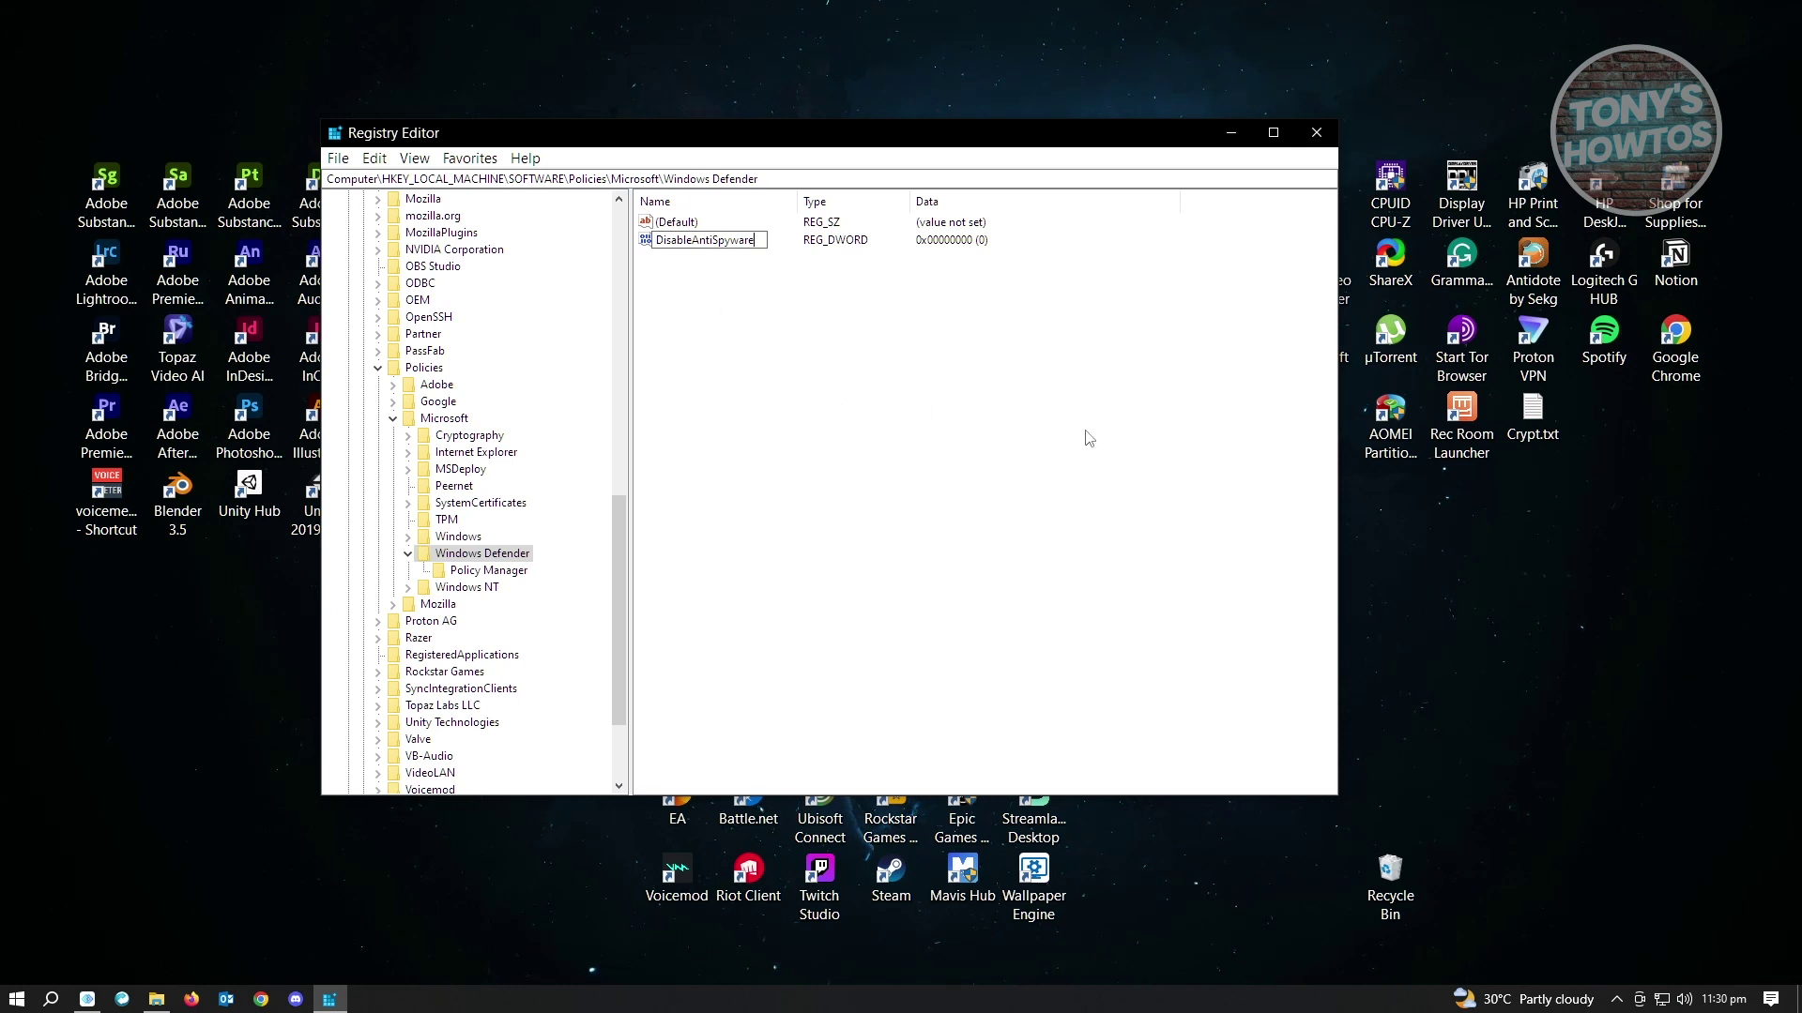
key(Return)
double_click(646, 244)
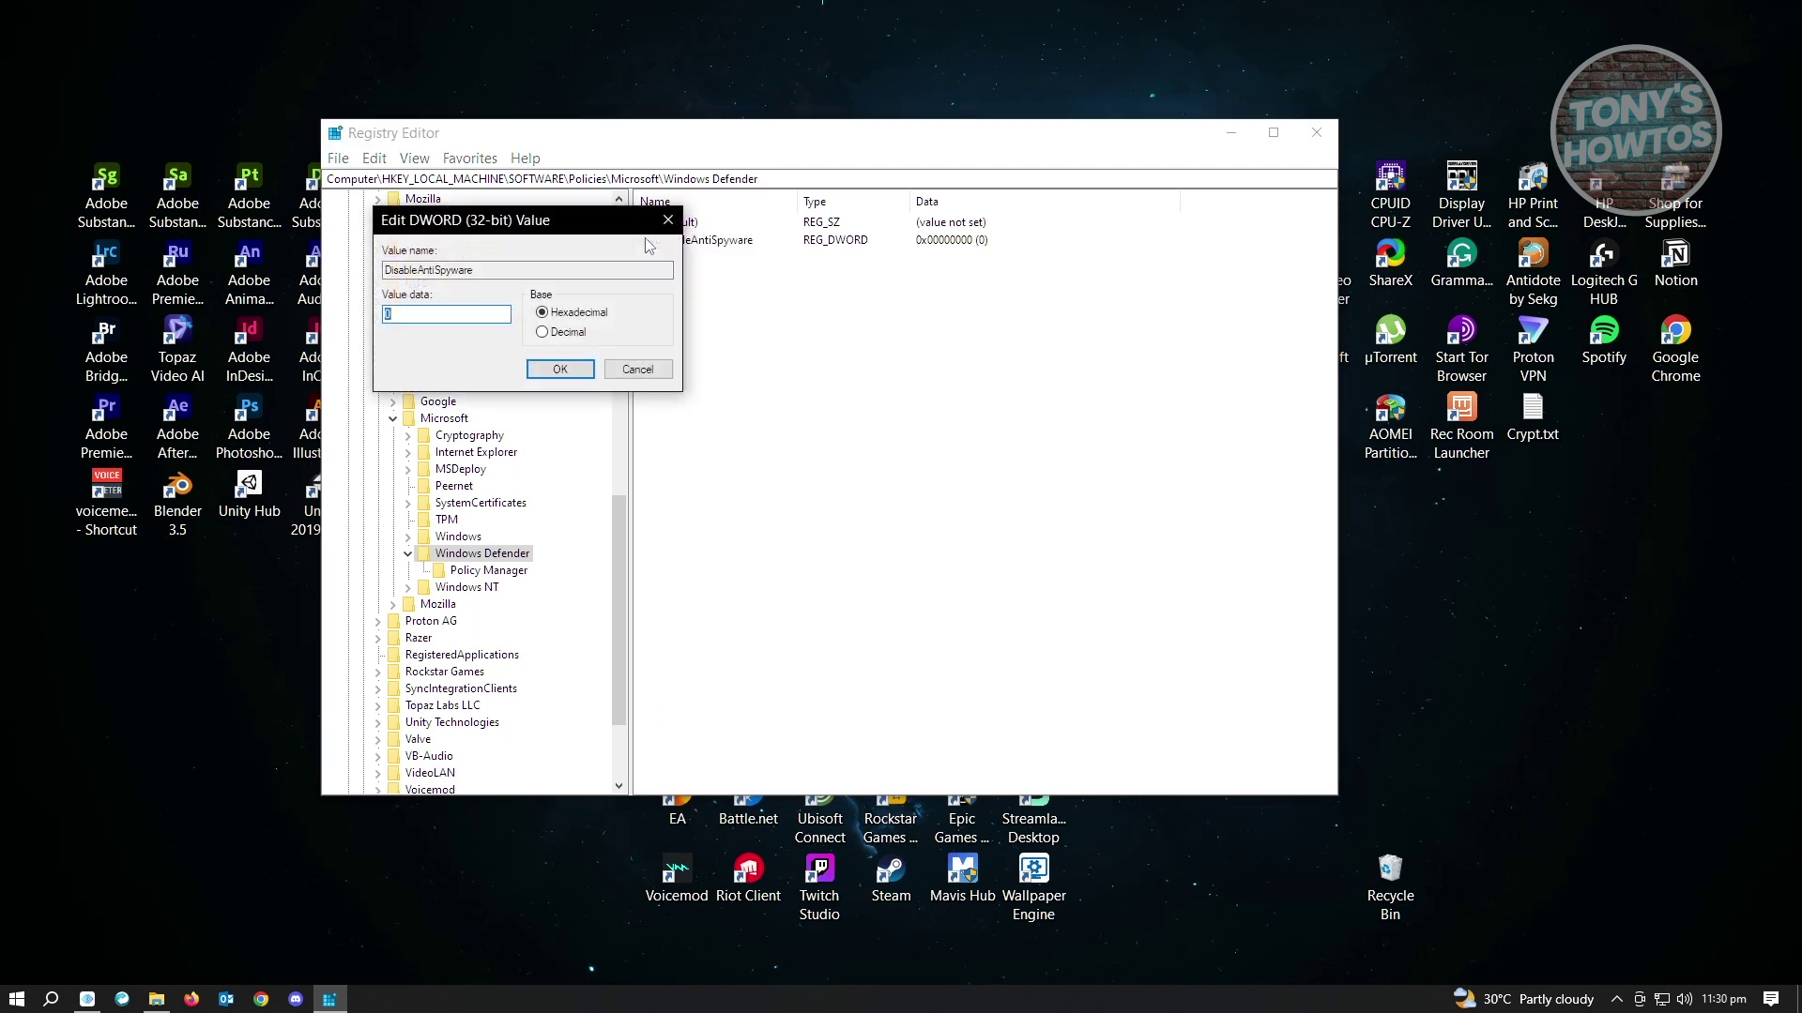
drag(541, 223, 1039, 284)
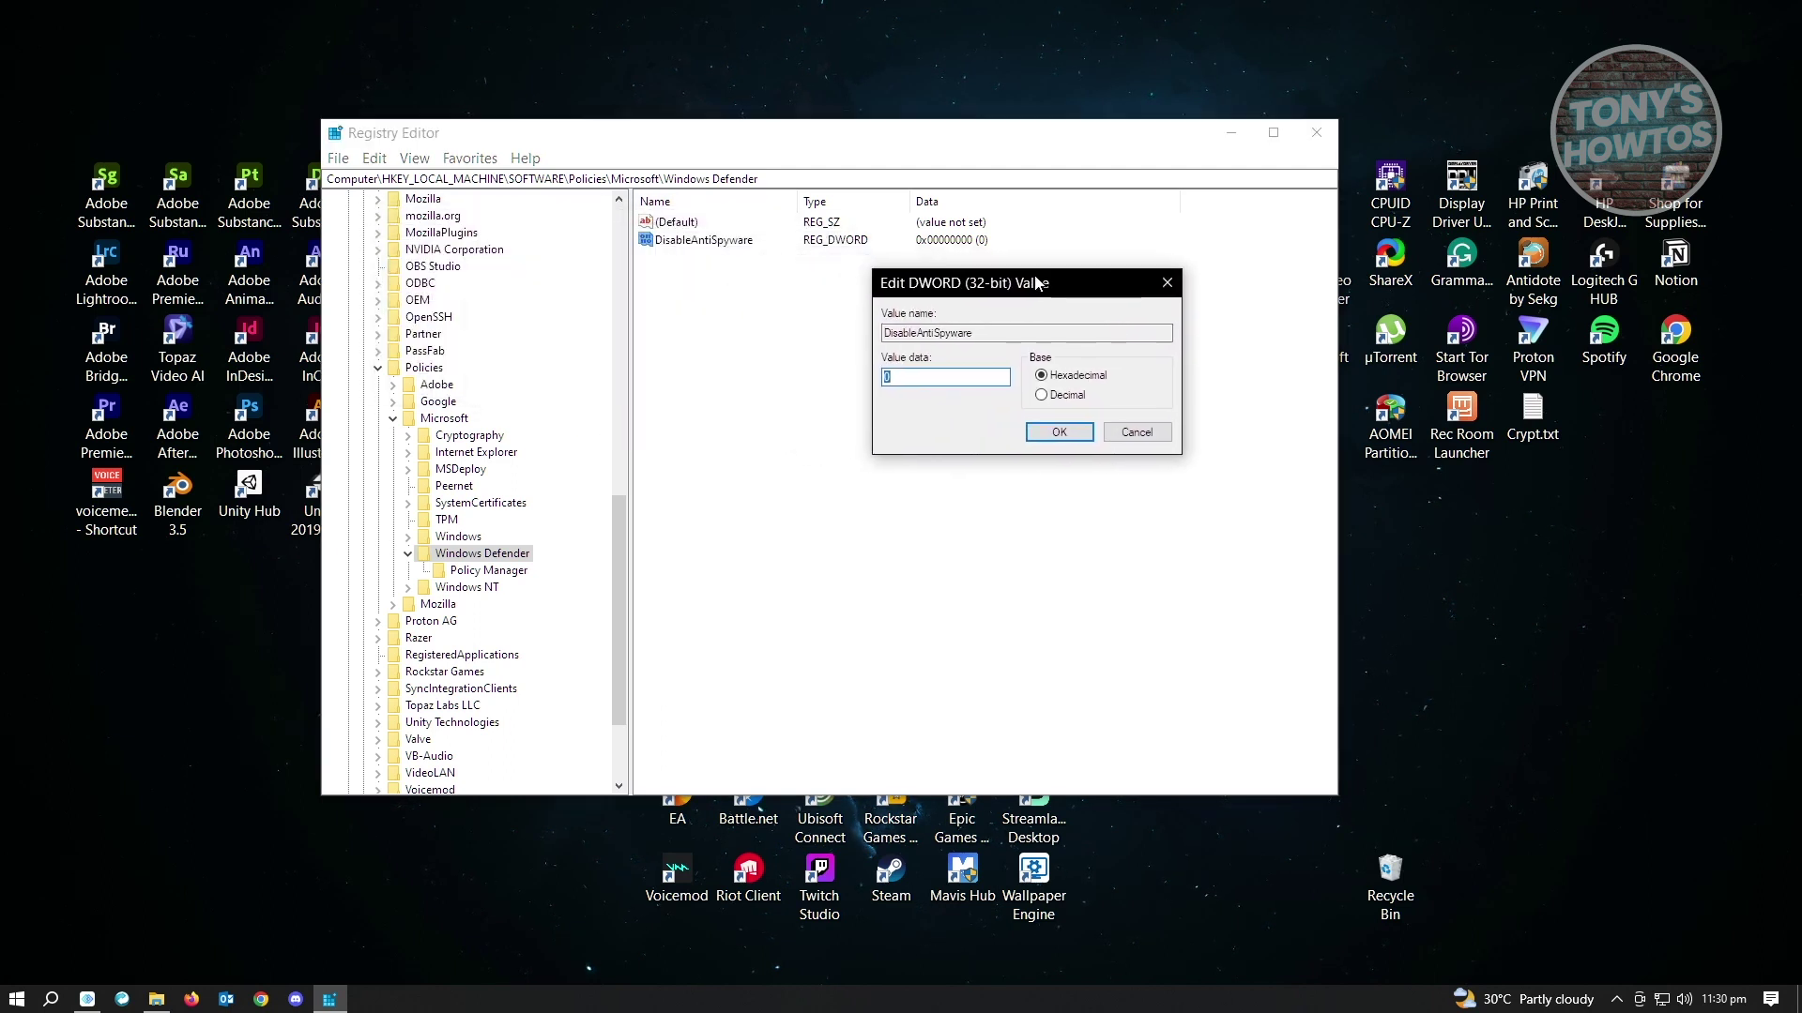
text(1)
click(1059, 433)
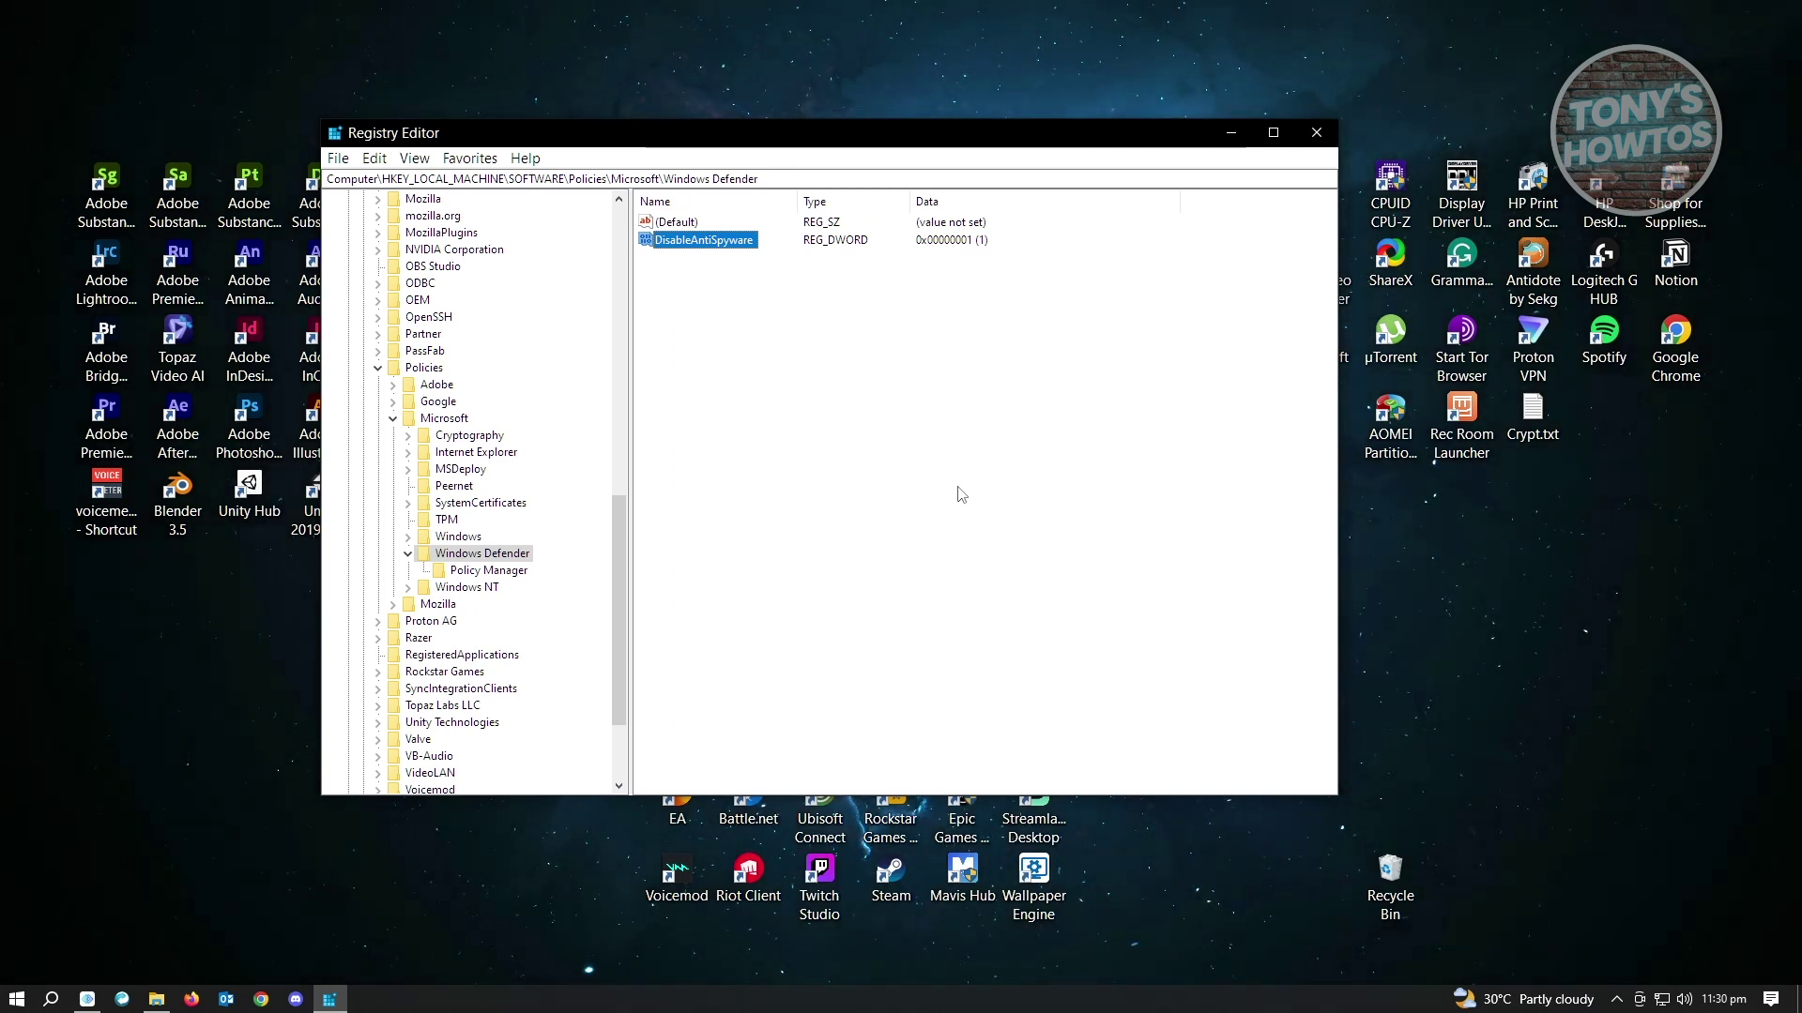
- Delete the DisableAntiSpyware value and confirm the deletion
right_click(691, 255)
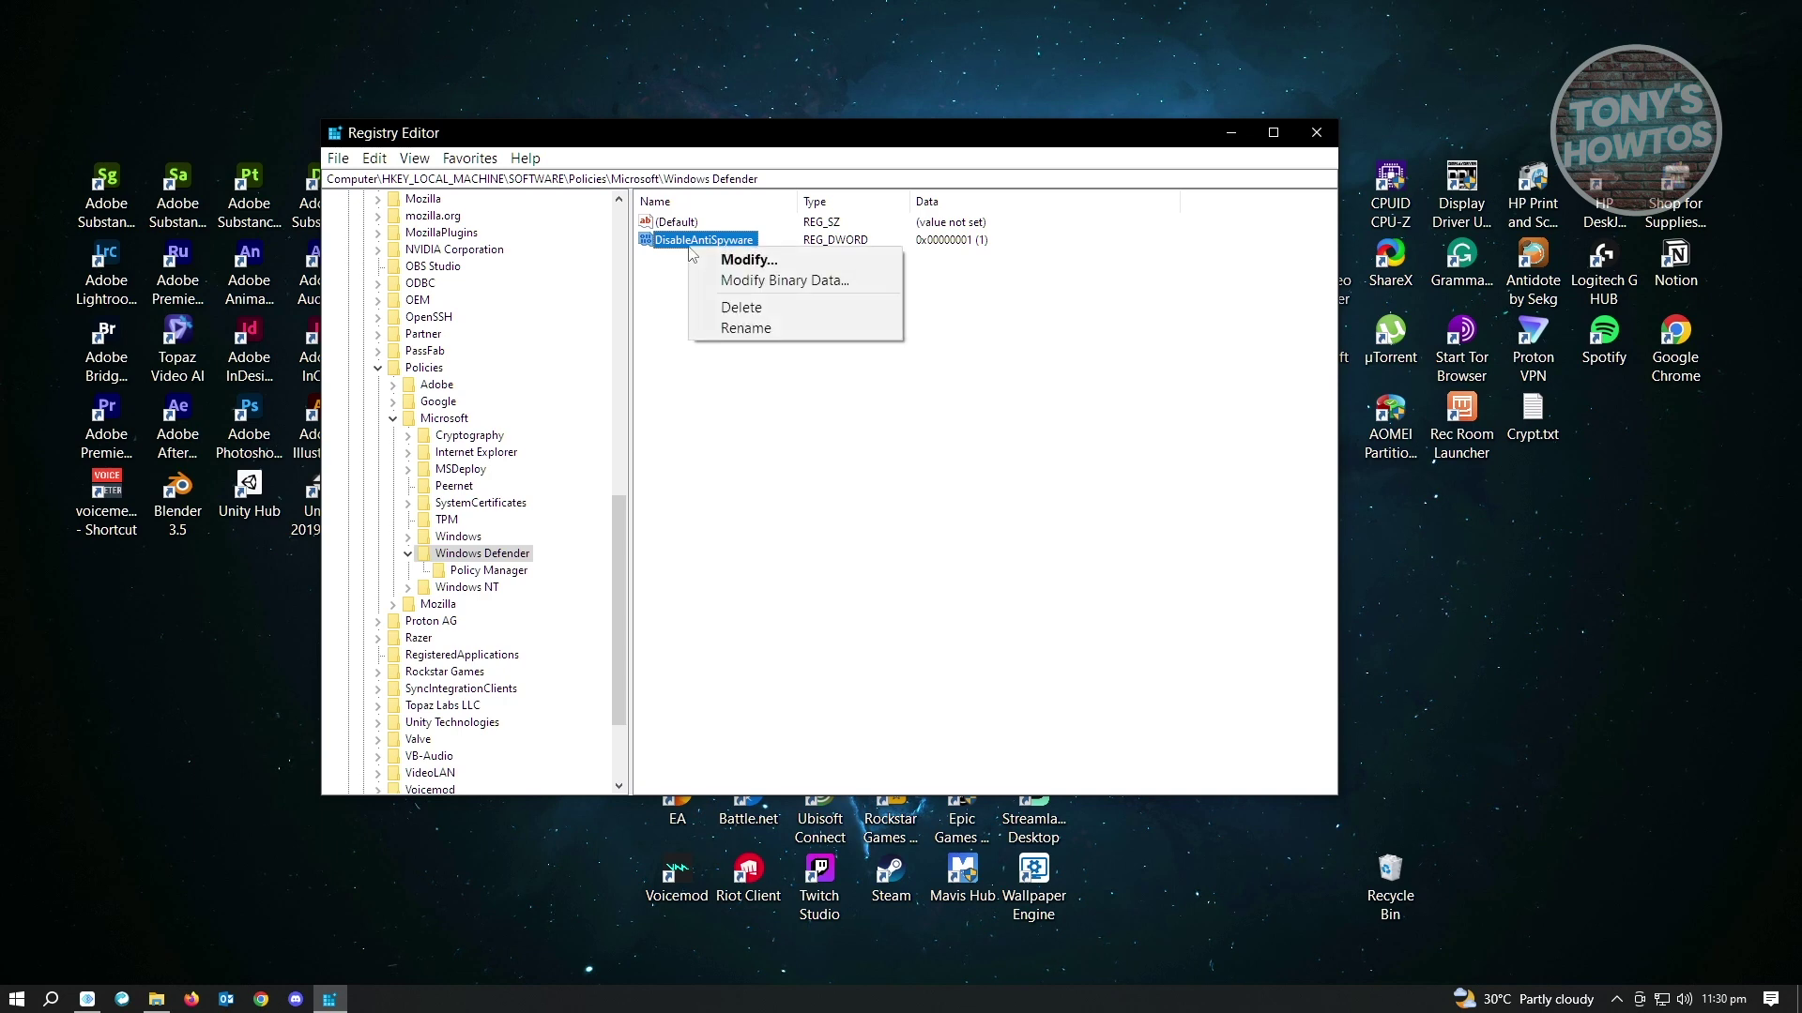
click(748, 311)
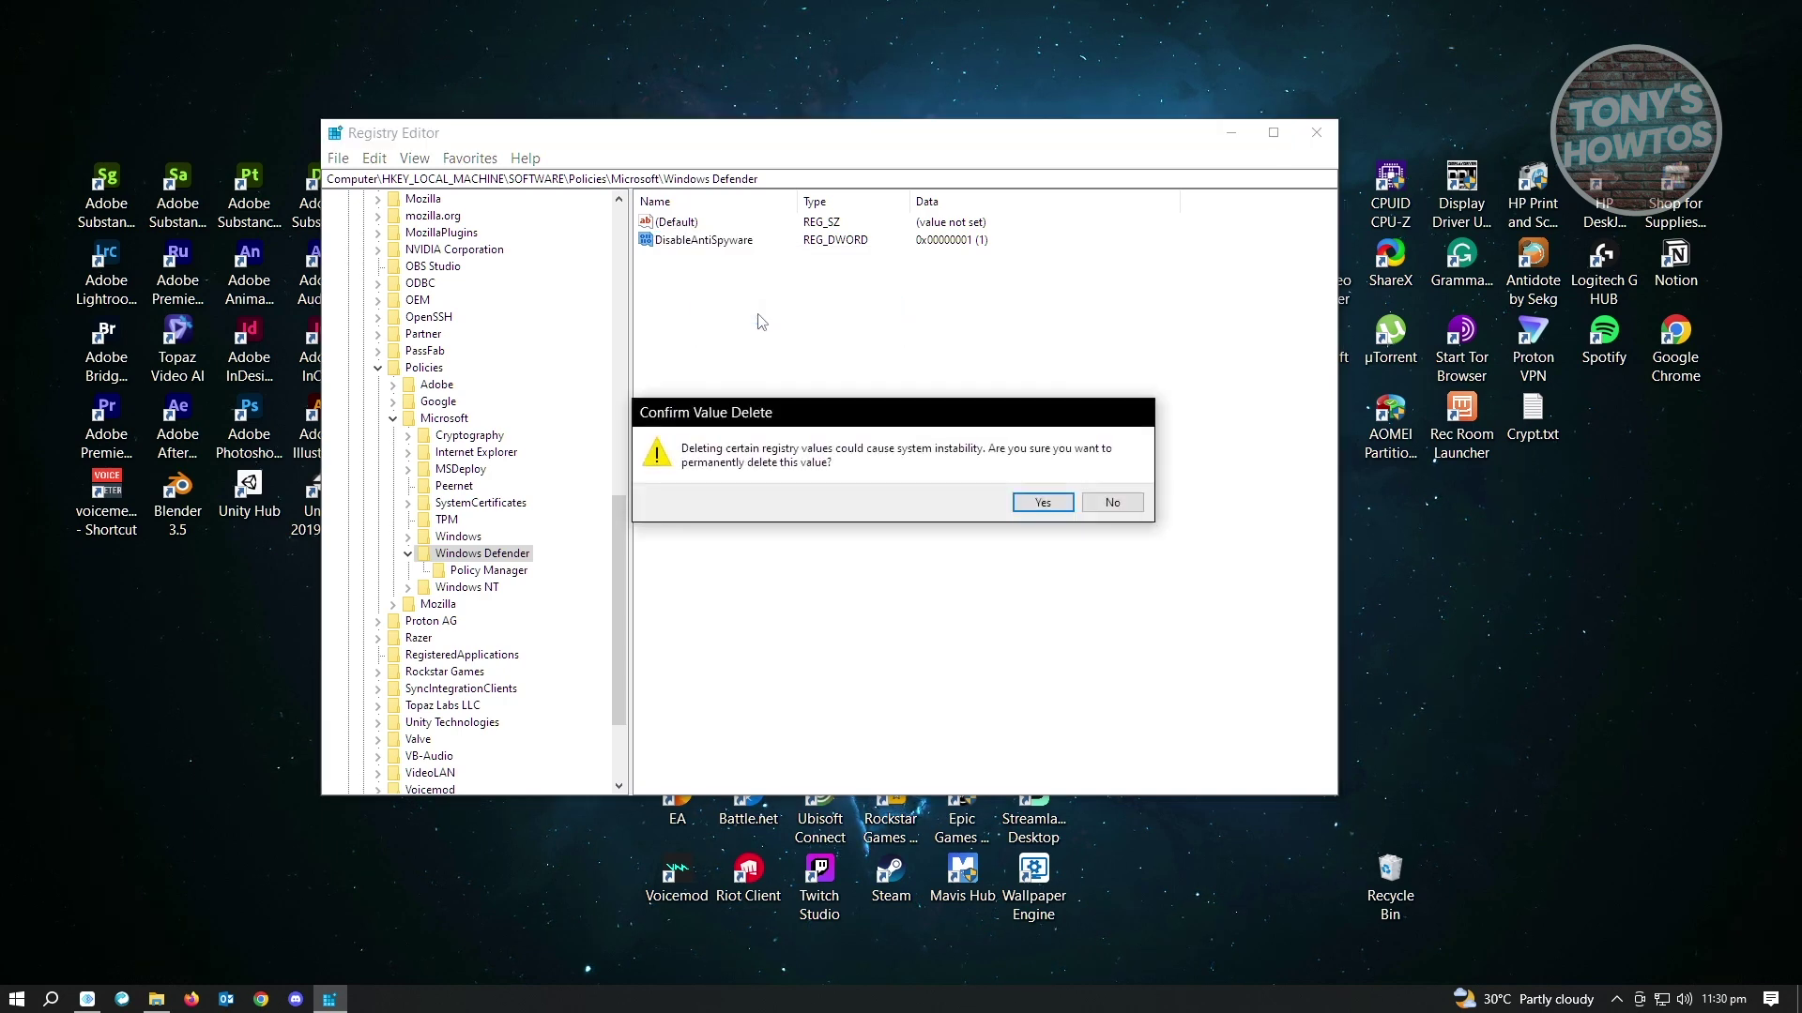
click(1041, 507)
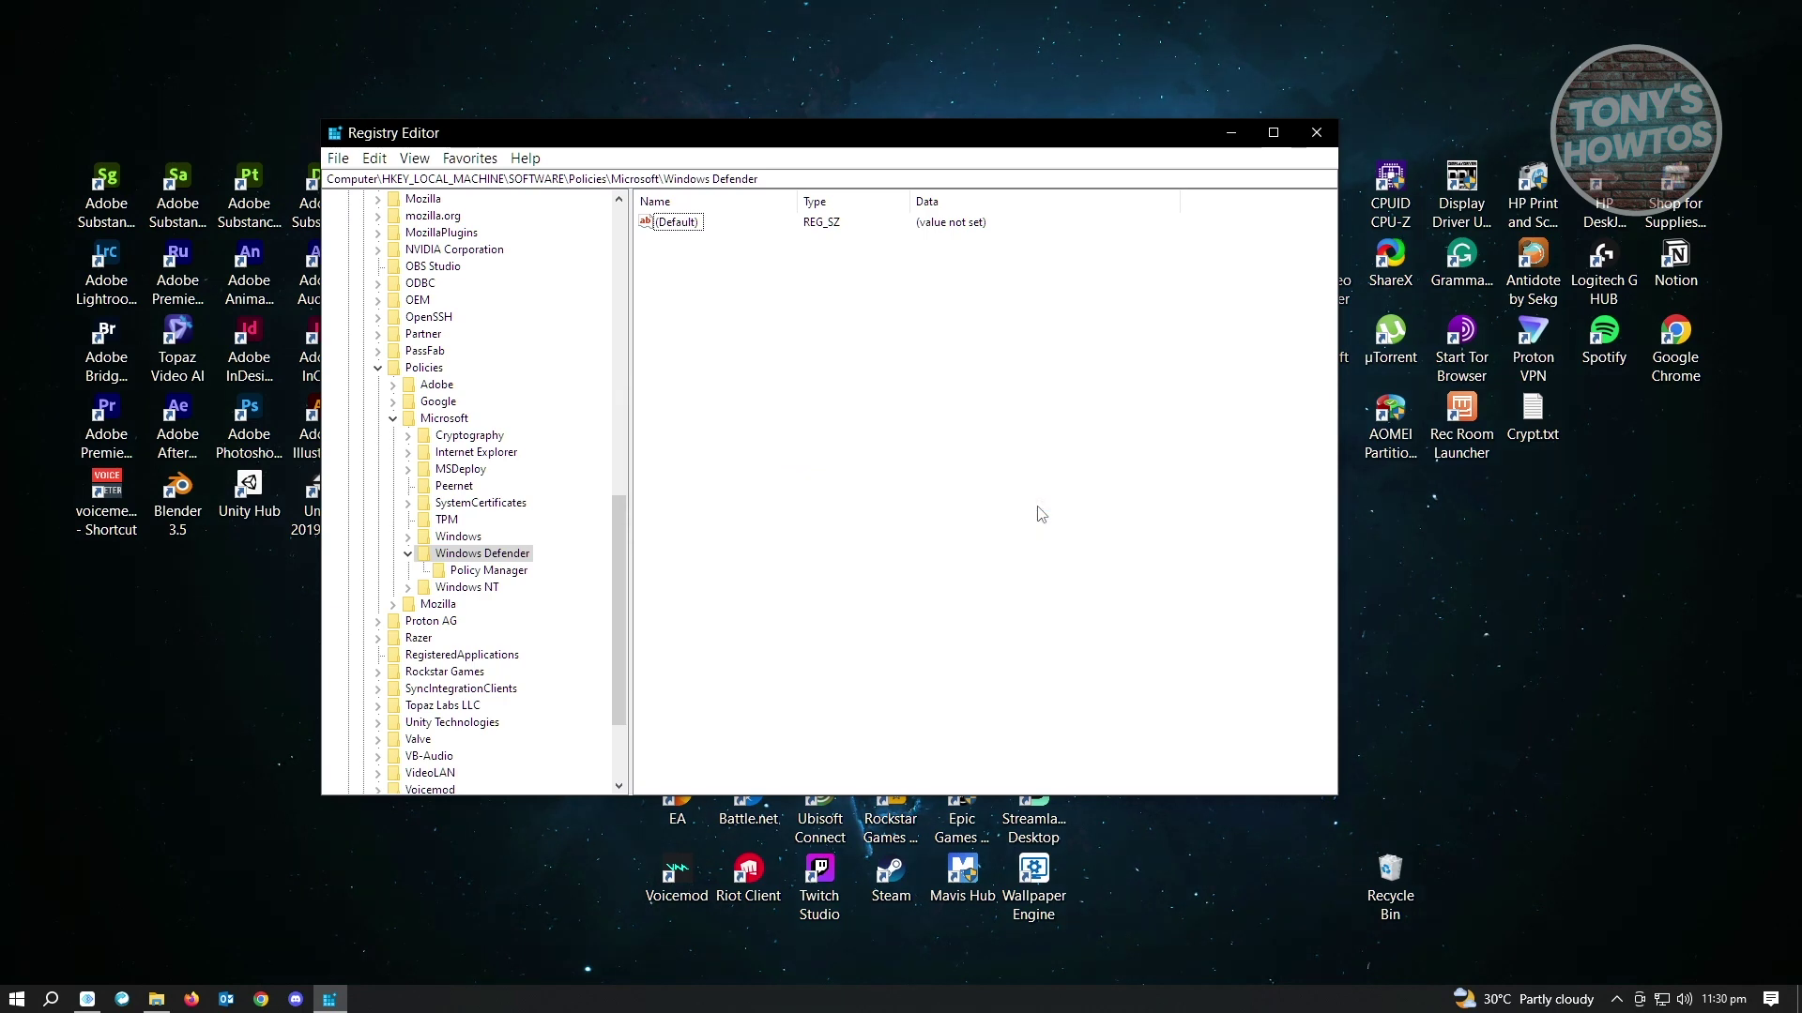